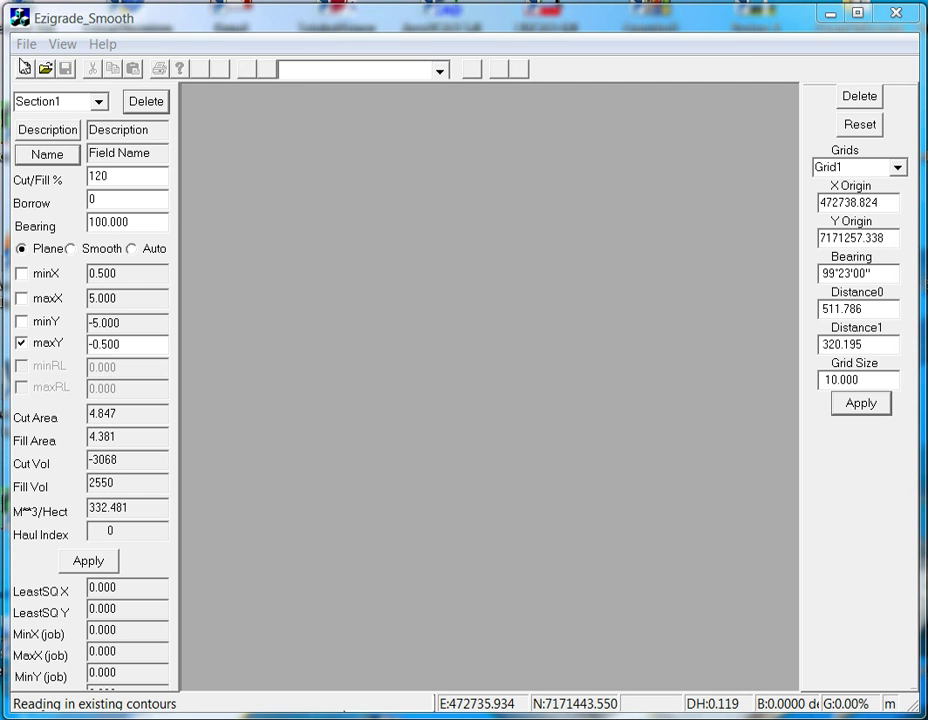
# Step: Open grading2.cdsdat from the ezigrade2 folder in Documents and maximize its drawing window
pyautogui.click(26, 44)
pyautogui.click(76, 99)
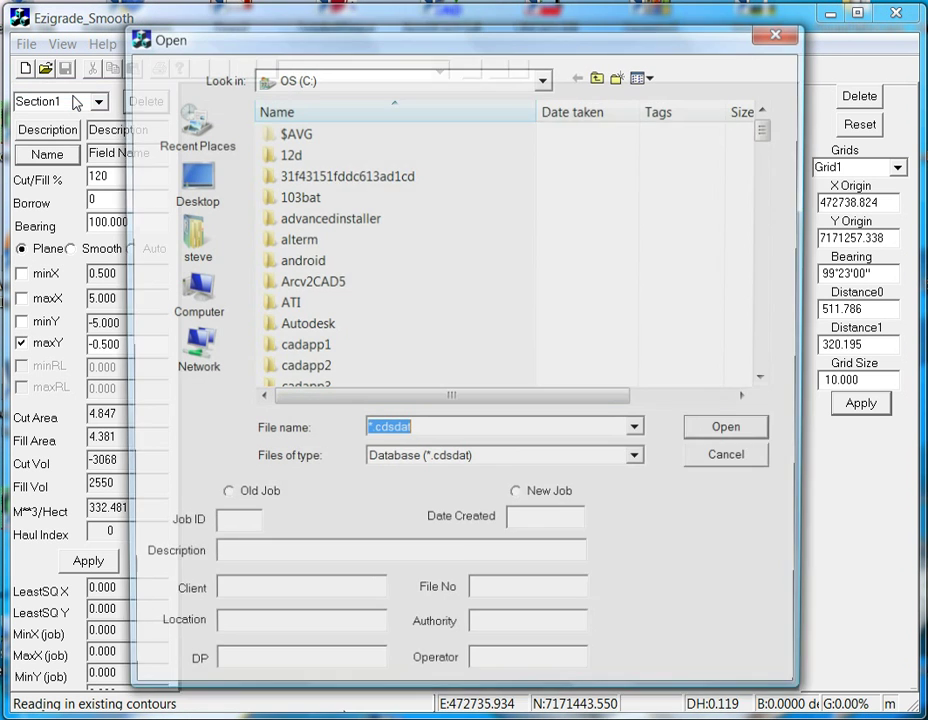
pyautogui.click(196, 238)
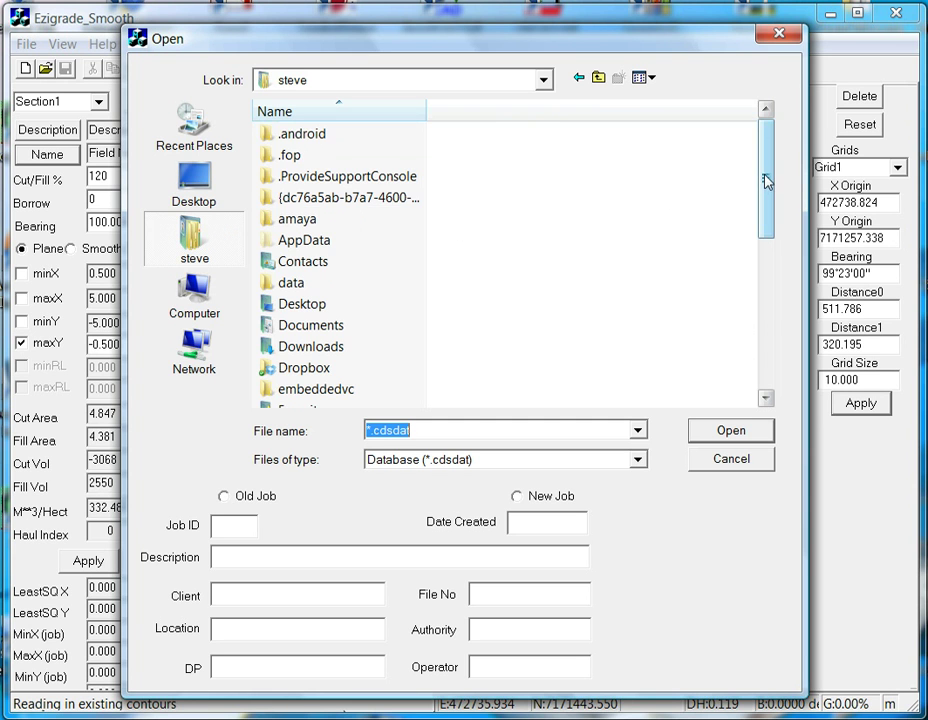
pyautogui.moveTo(766, 182); pyautogui.dragTo(766, 216)
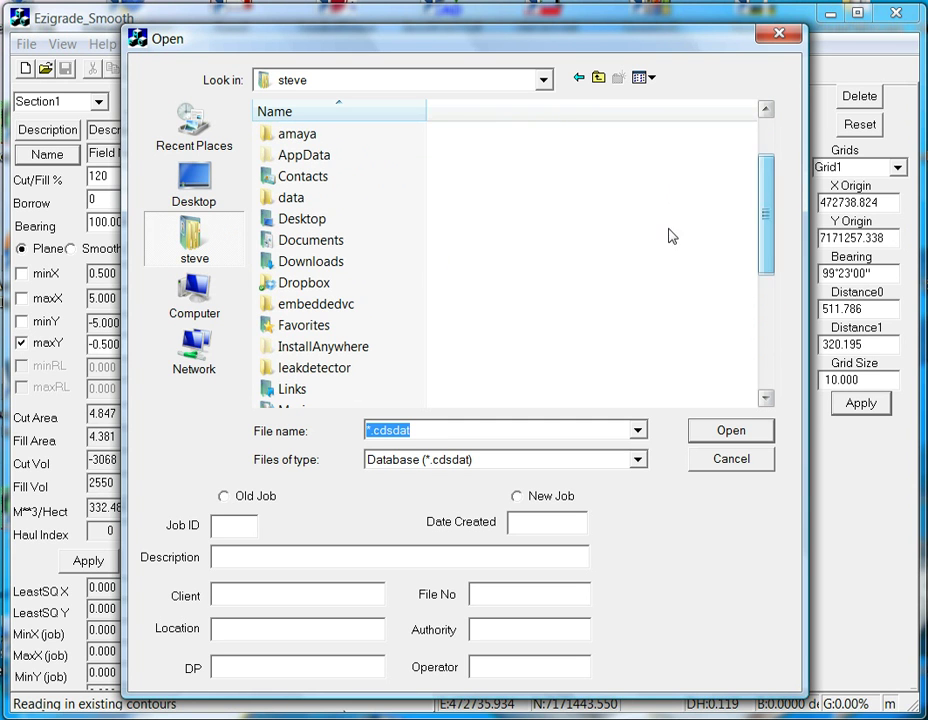
pyautogui.doubleClick(284, 241)
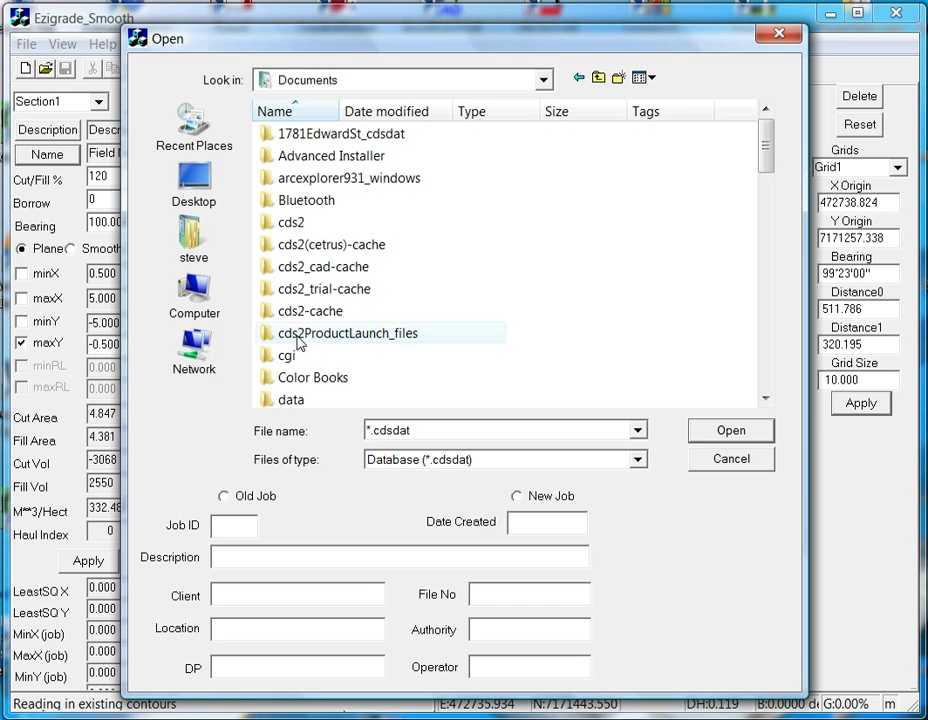
pyautogui.moveTo(762, 160); pyautogui.dragTo(765, 268)
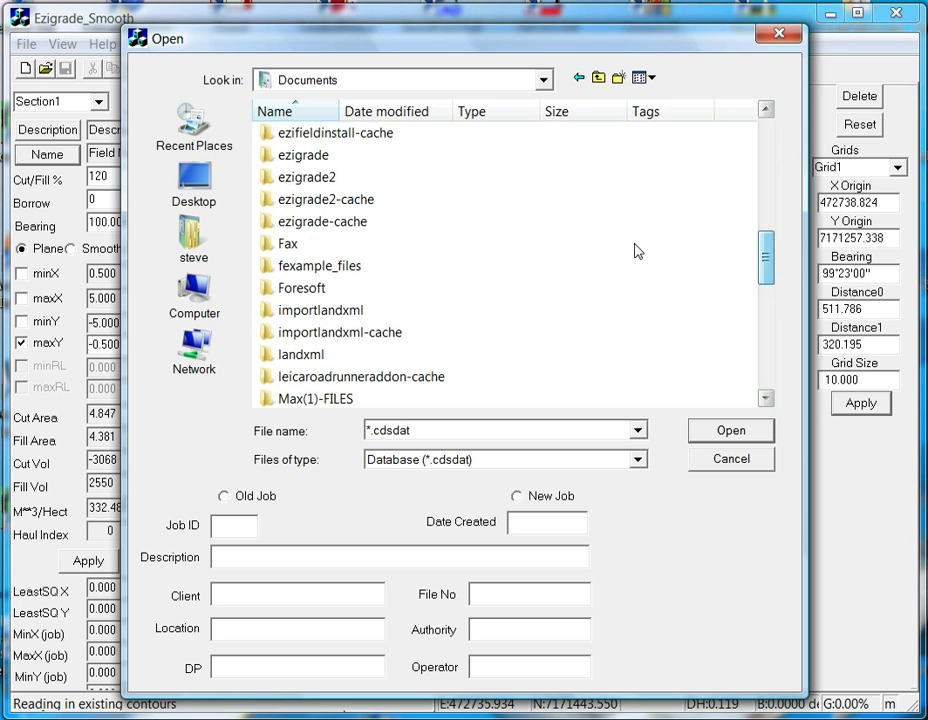
pyautogui.doubleClick(307, 182)
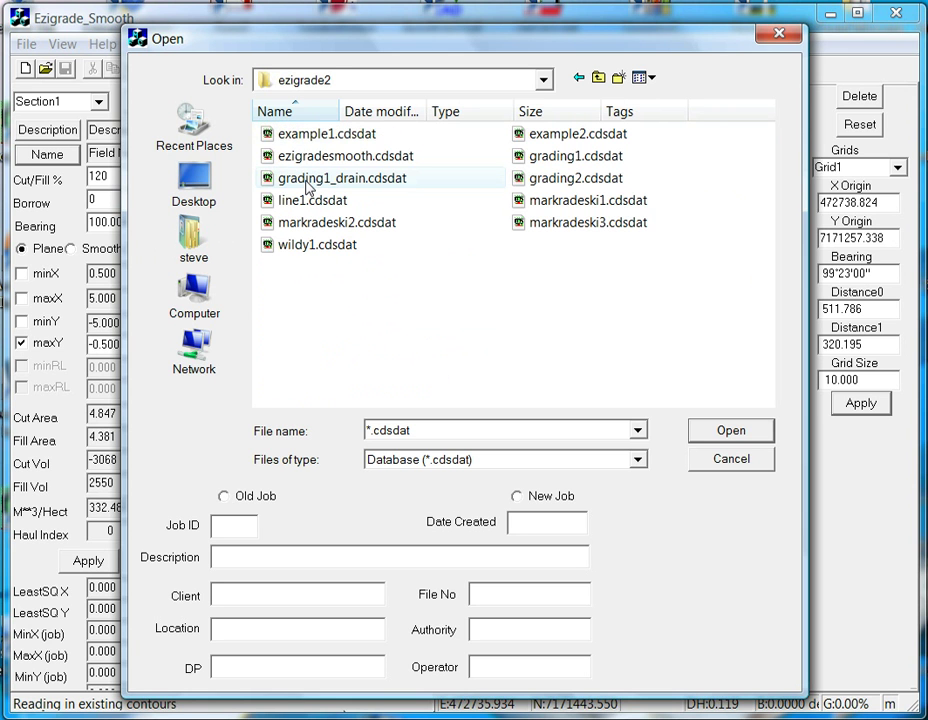
pyautogui.doubleClick(576, 178)
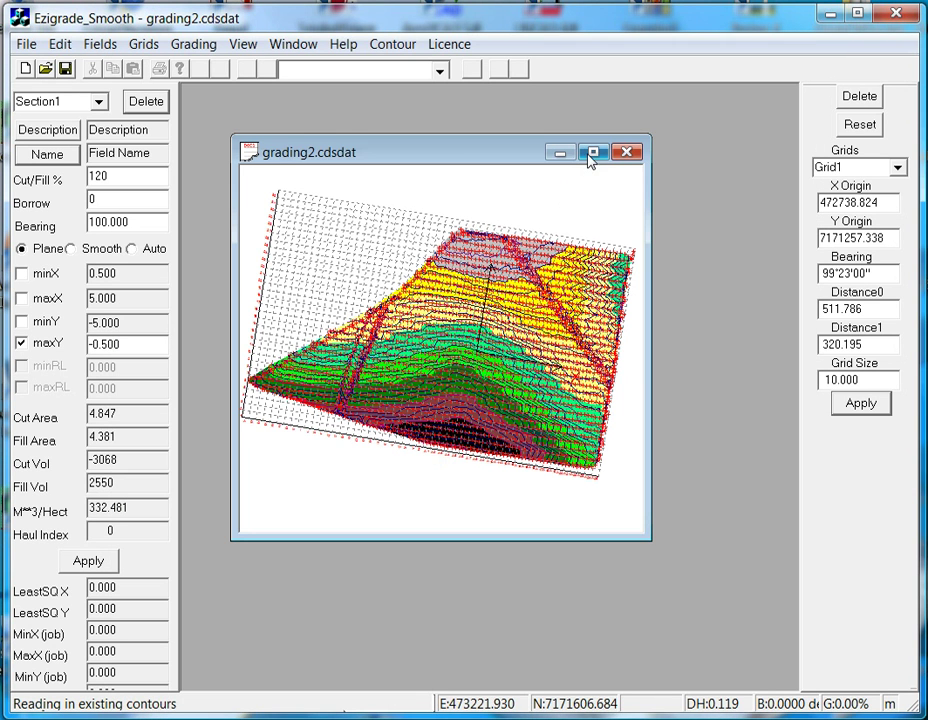
pyautogui.click(592, 154)
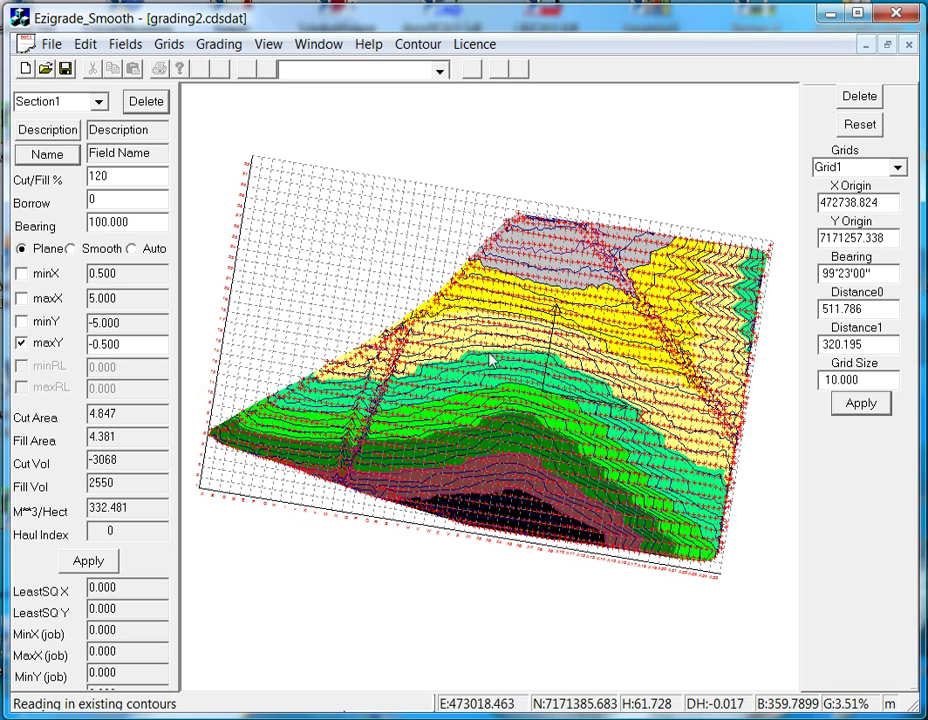
# Step: Turn off the maxY limit and insert a field edge around the large western area, following the diagonal line on its eastern side
pyautogui.click(22, 343)
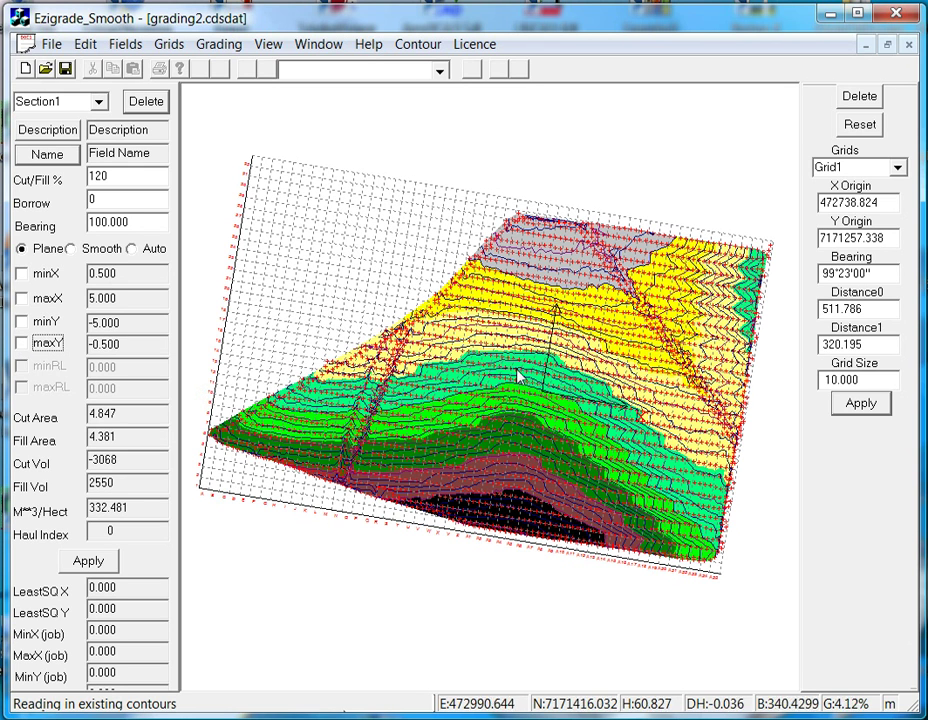
pyautogui.click(121, 45)
pyautogui.click(158, 69)
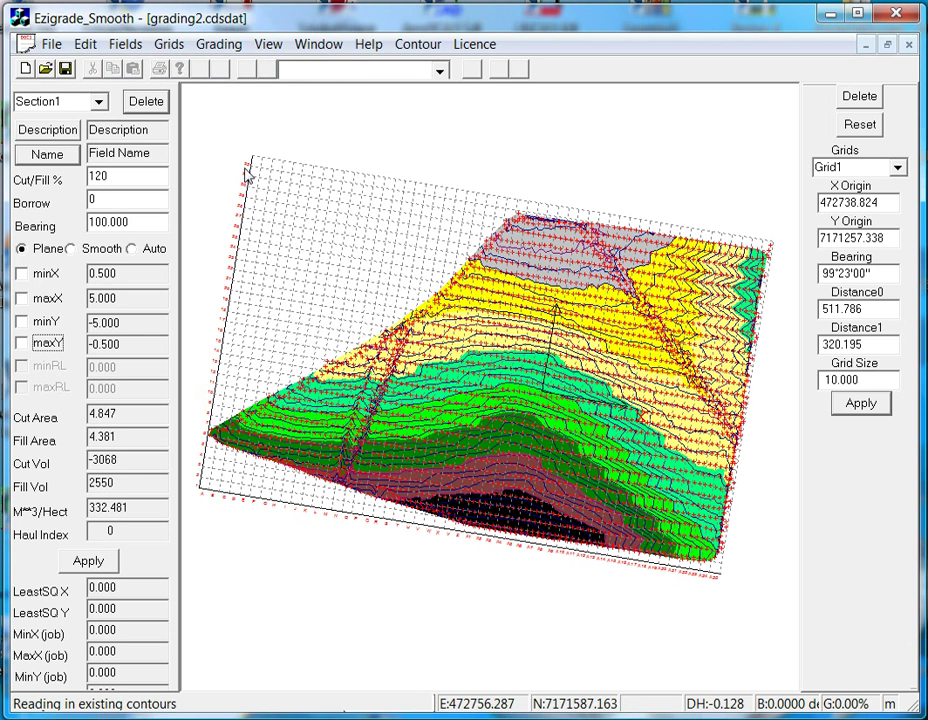
pyautogui.click(204, 434)
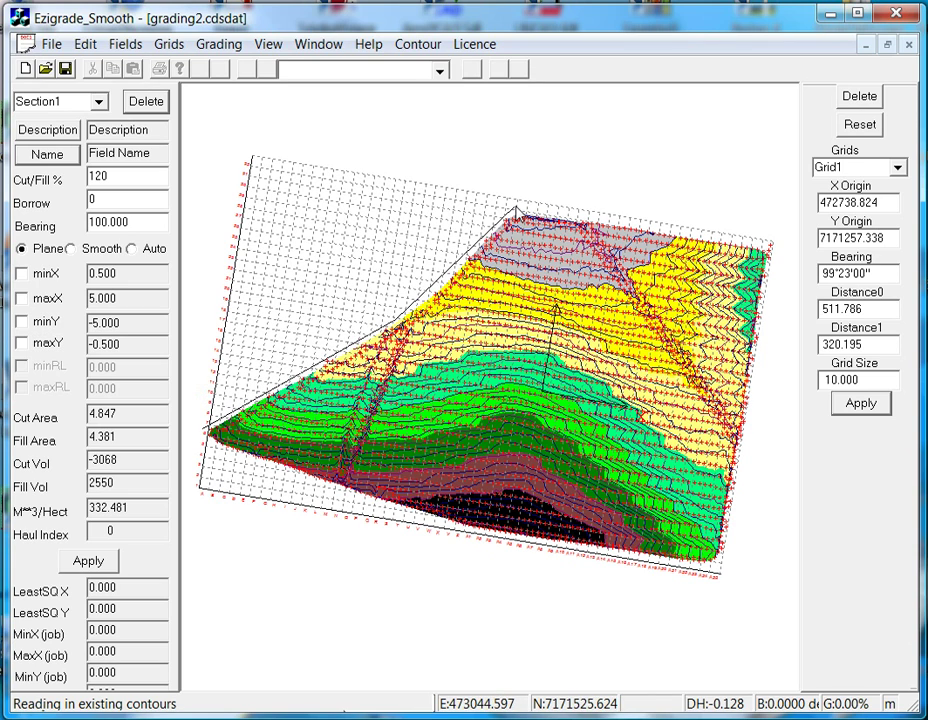
pyautogui.click(516, 210)
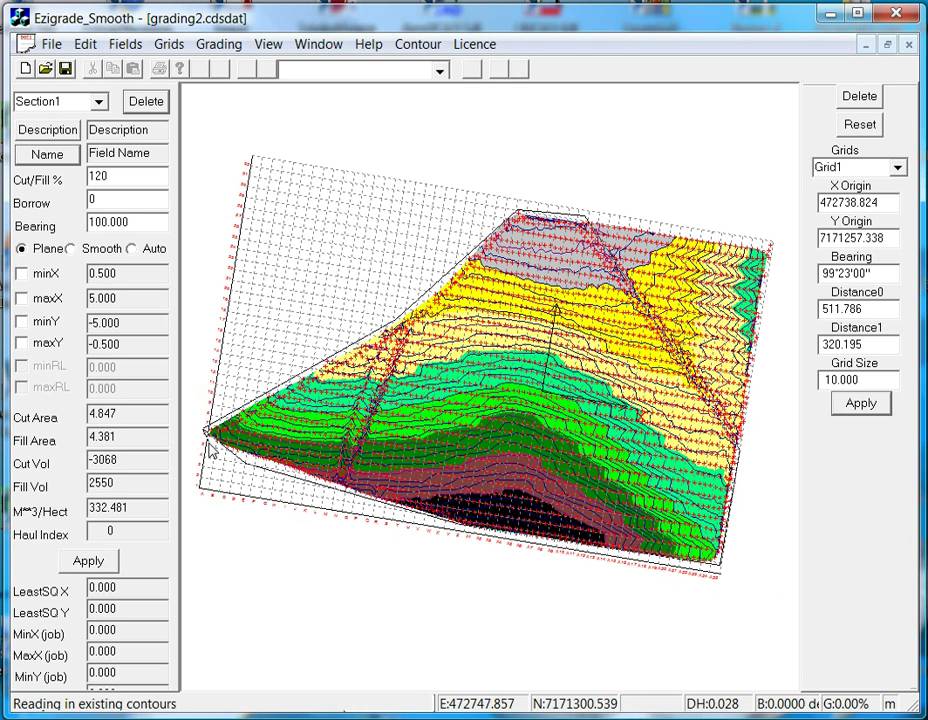
pyautogui.click(209, 447)
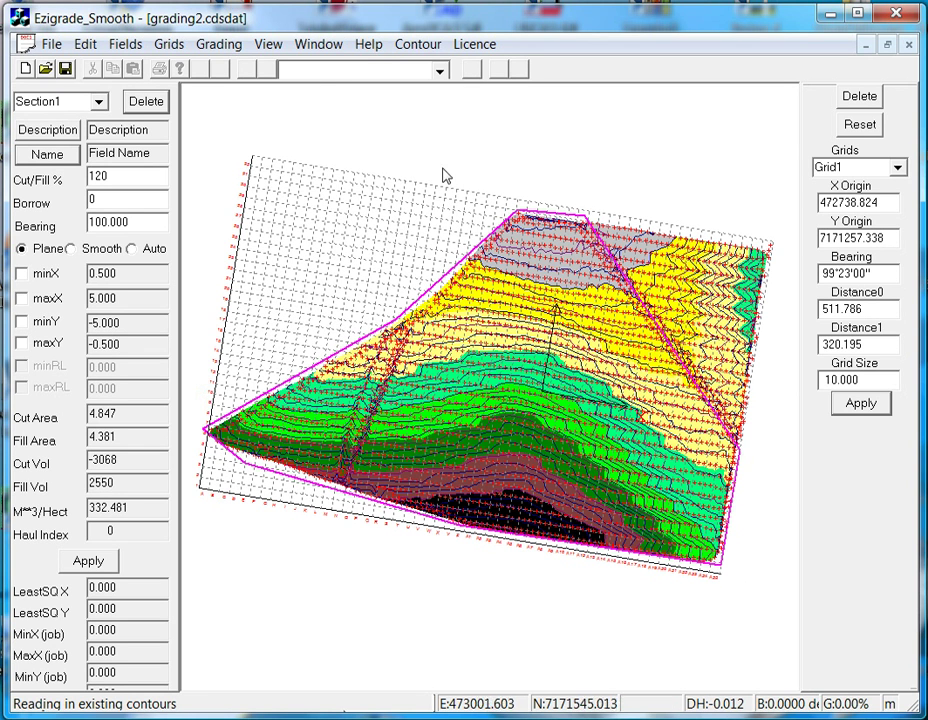
# Step: Insert a field edge around the north-east triangle, from the diagonal's upper end through the grid's north-east corner to its lower end
pyautogui.click(128, 45)
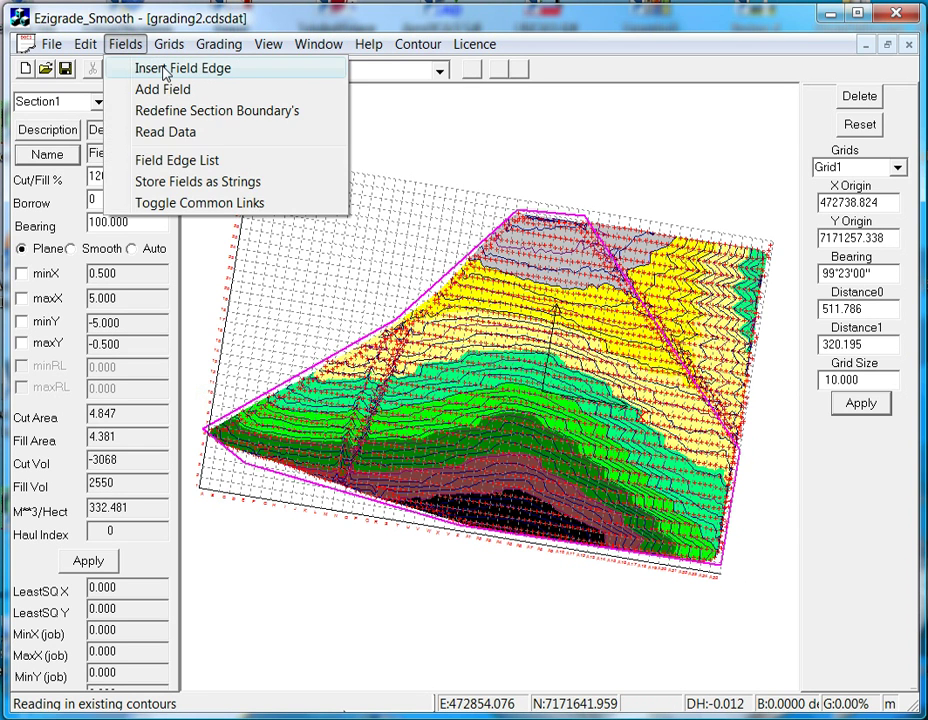
pyautogui.click(166, 69)
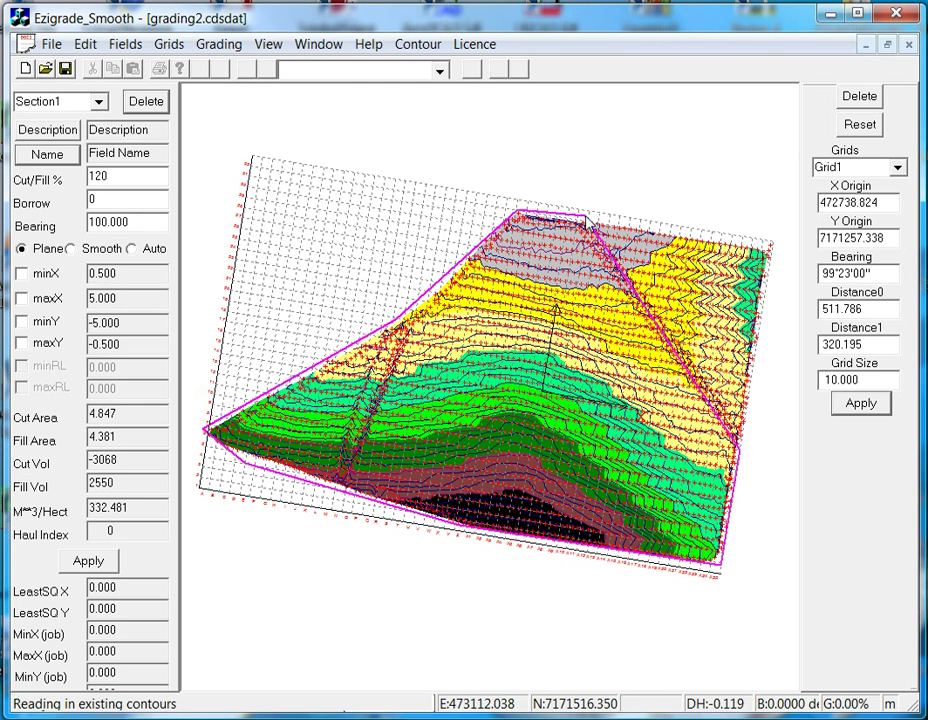
pyautogui.click(772, 251)
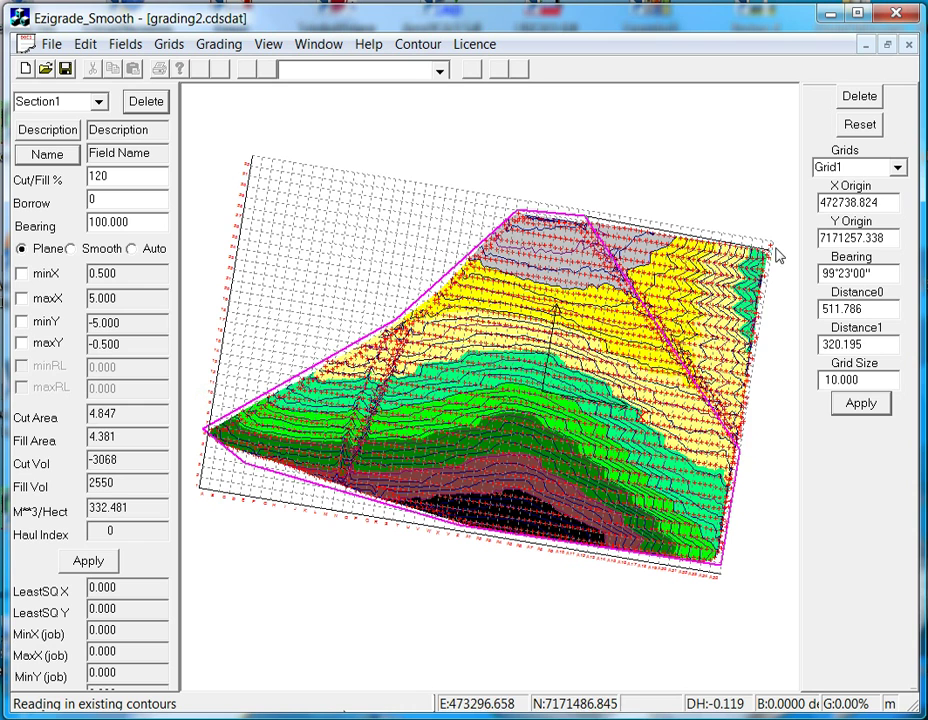
pyautogui.click(760, 470)
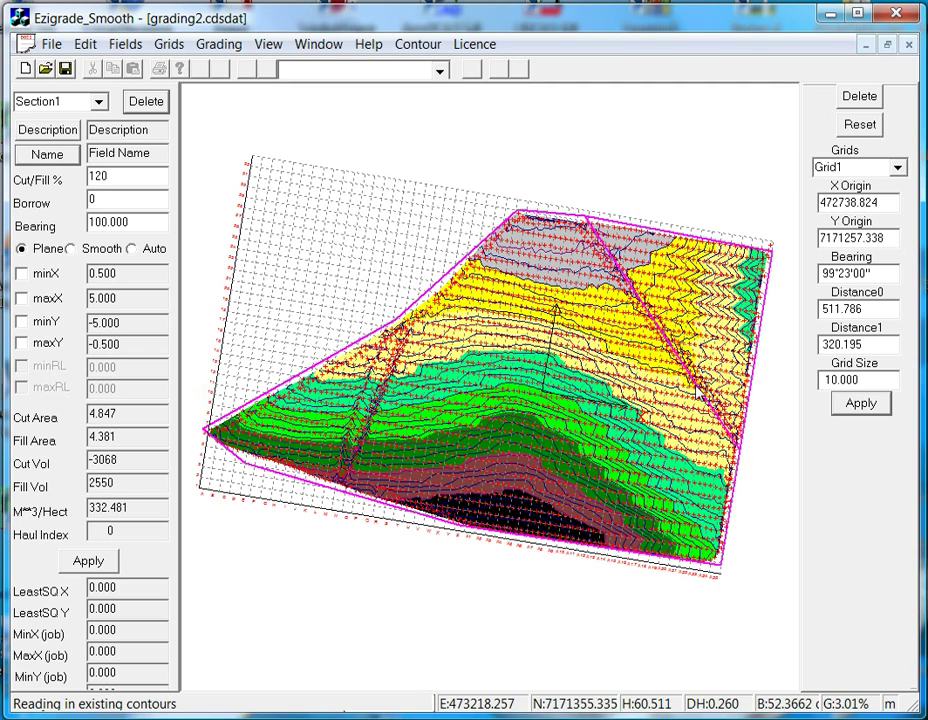
# Step: Add a section from all boundary links of the large western area, including the diagonal
pyautogui.click(549, 217)
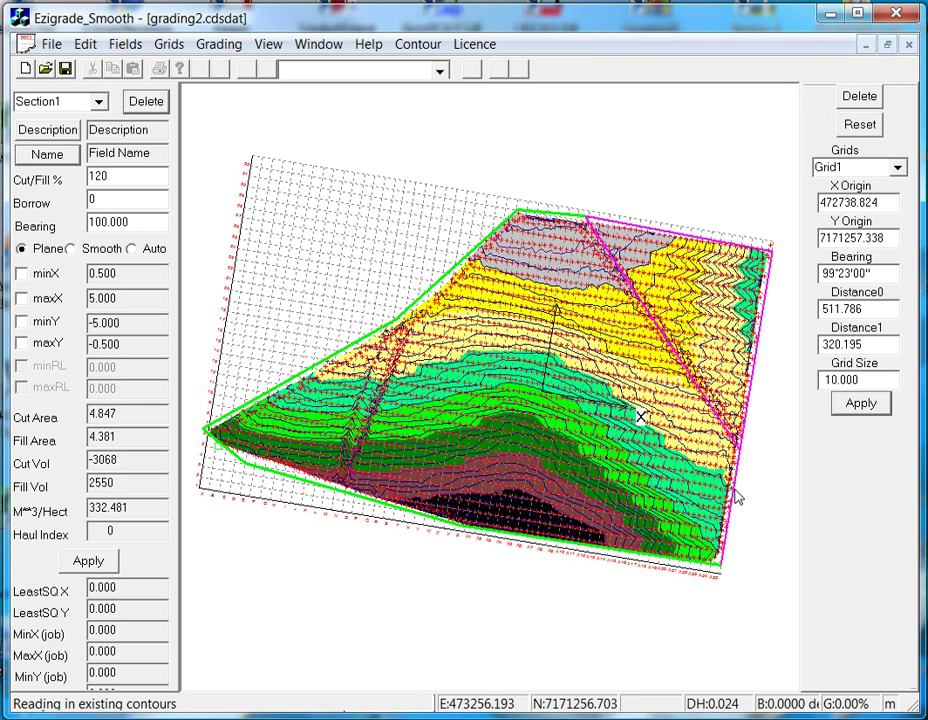
pyautogui.click(700, 398)
pyautogui.rightClick(364, 118)
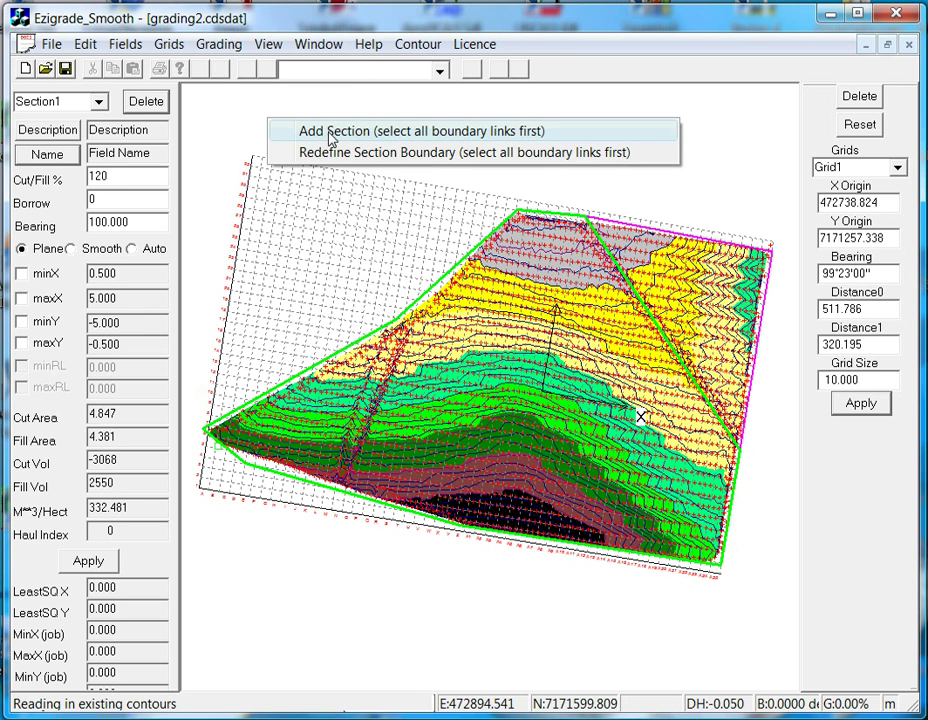
pyautogui.click(338, 136)
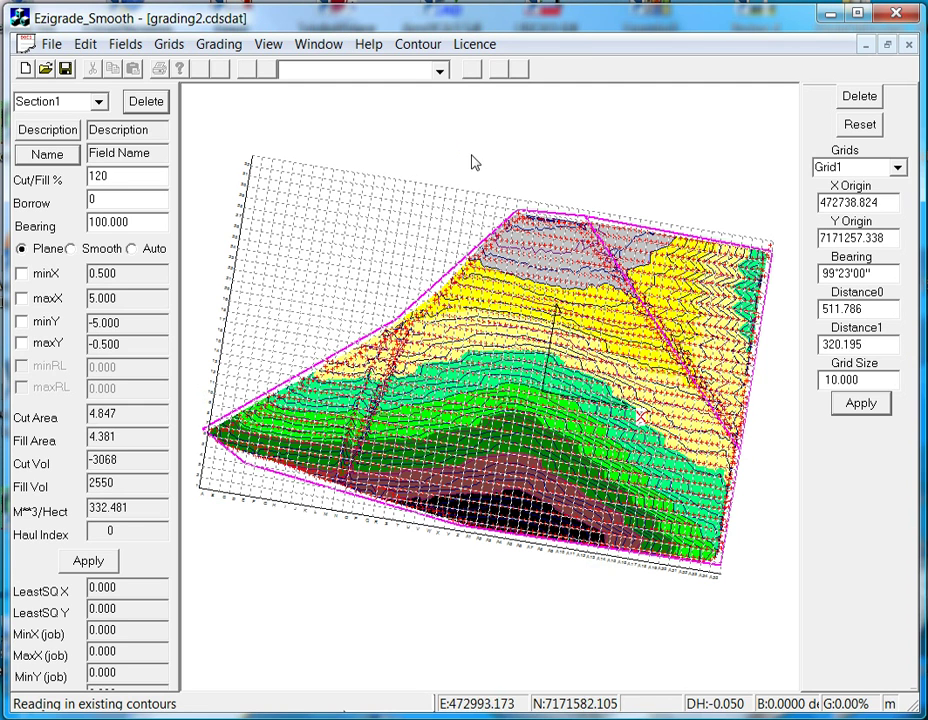
# Step: Add a section from the diagonal link and the outer links of the north-east triangle
pyautogui.click(632, 282)
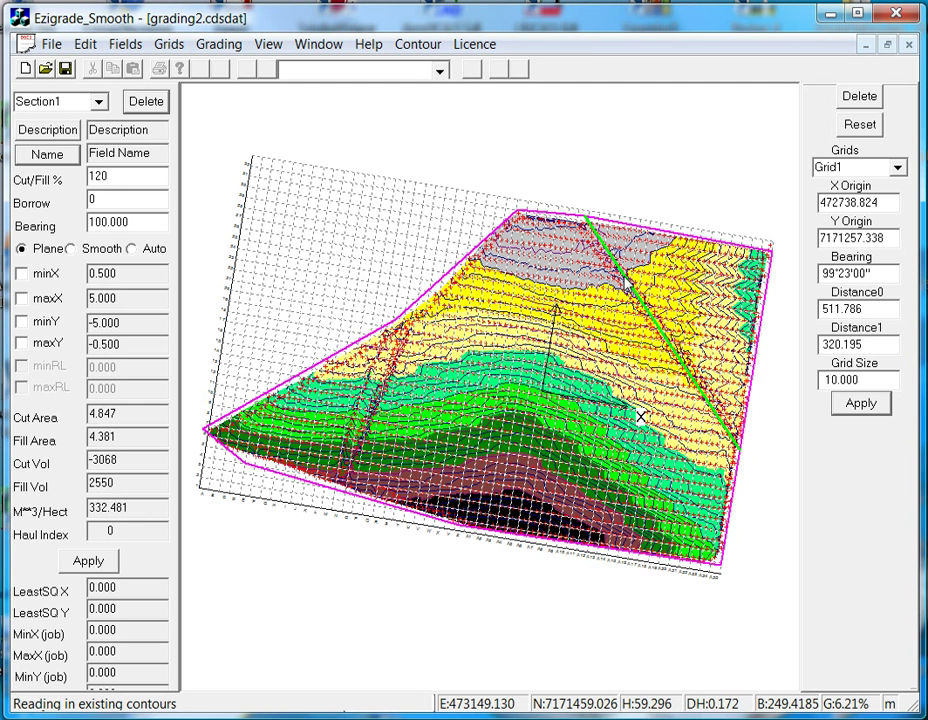
pyautogui.click(660, 234)
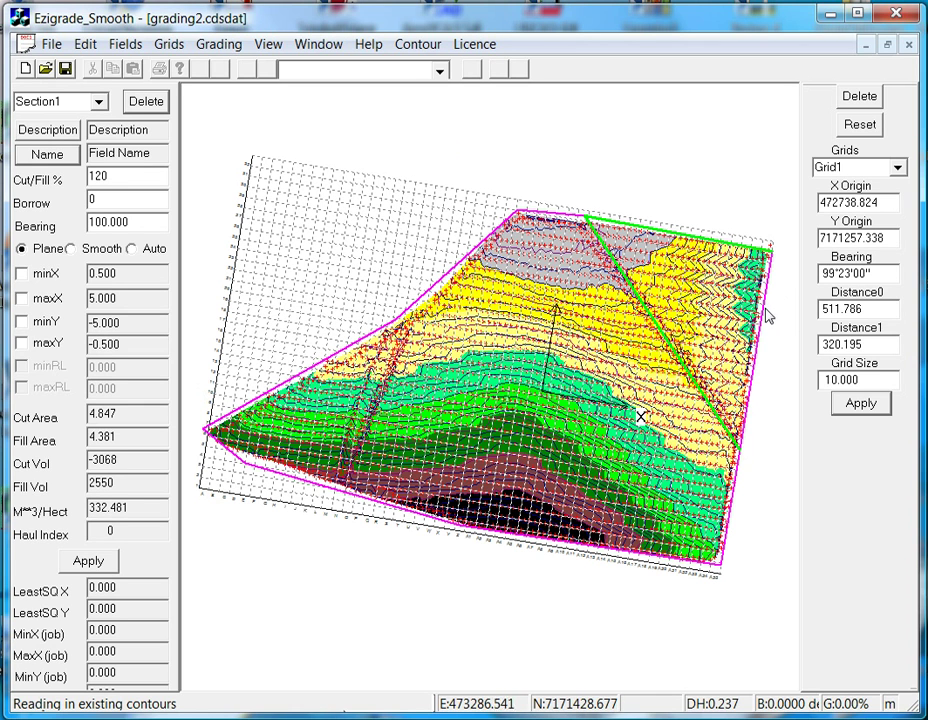
pyautogui.rightClick(268, 119)
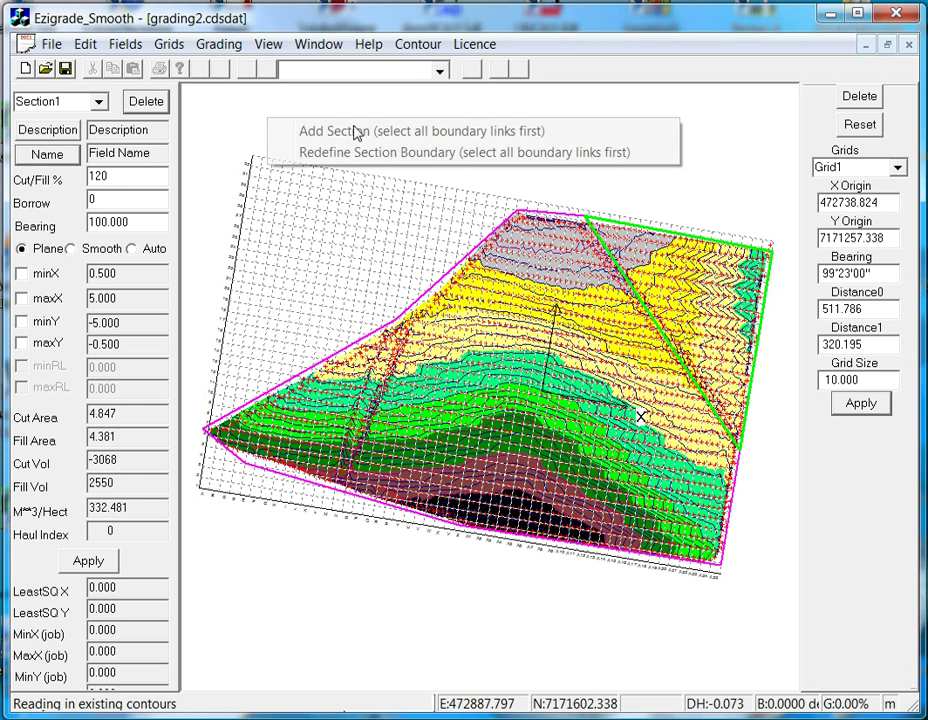
pyautogui.click(330, 134)
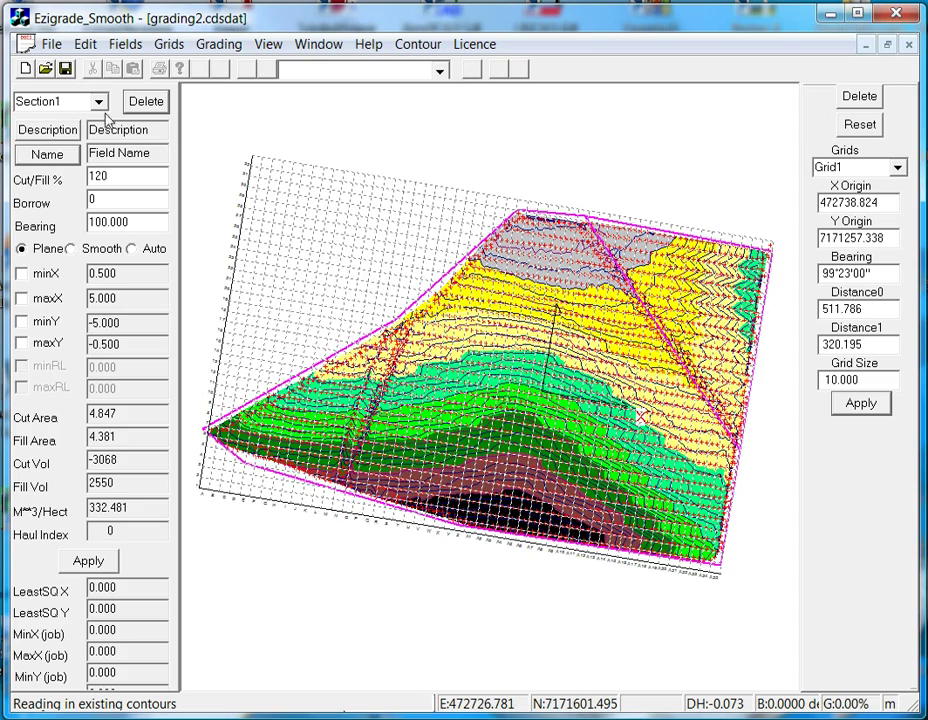
# Step: Check the section list, then delete the original Section1 and accept the deletion
pyautogui.click(99, 101)
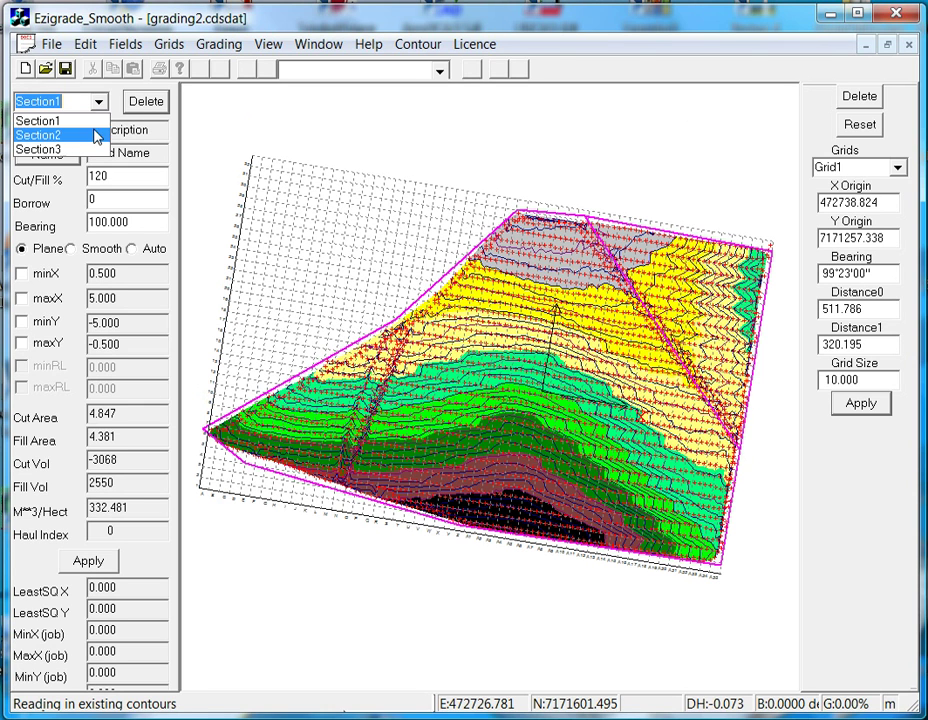
pyautogui.click(256, 126)
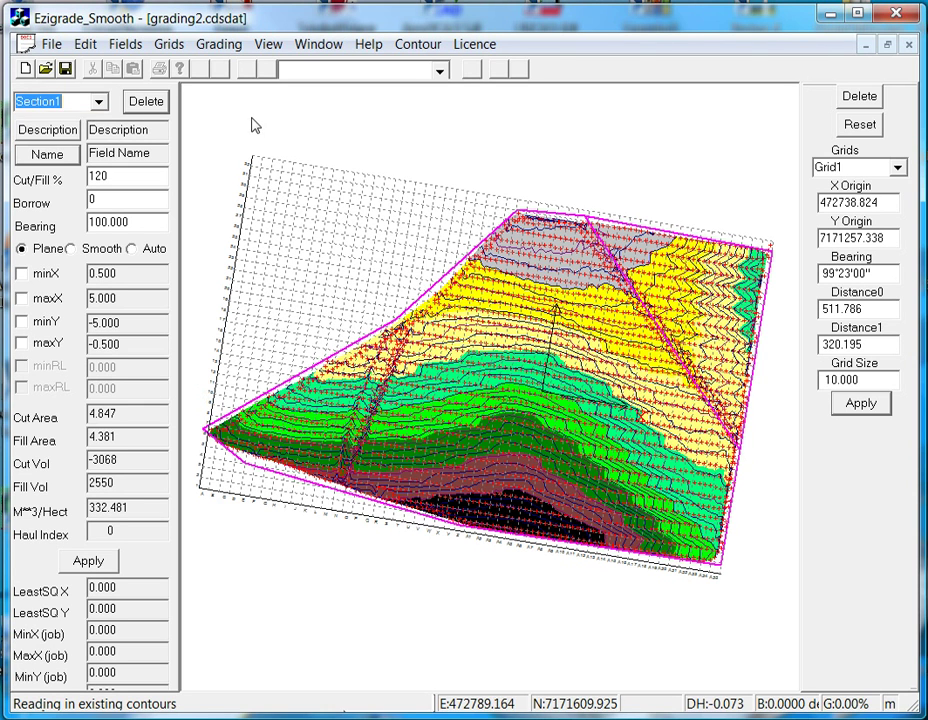
pyautogui.click(70, 102)
pyautogui.click(143, 104)
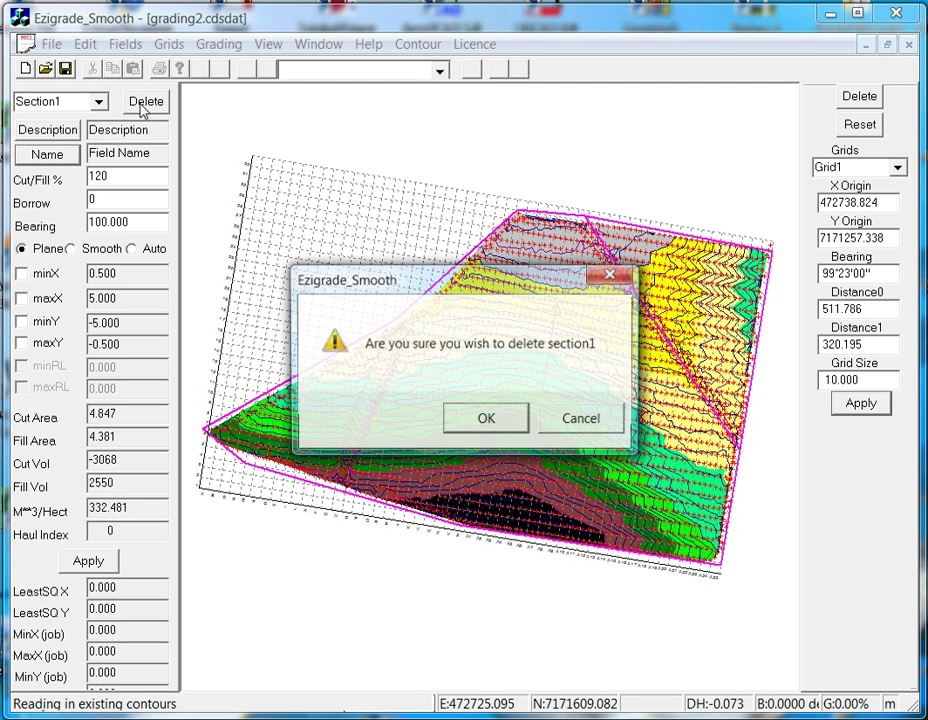
pyautogui.click(485, 422)
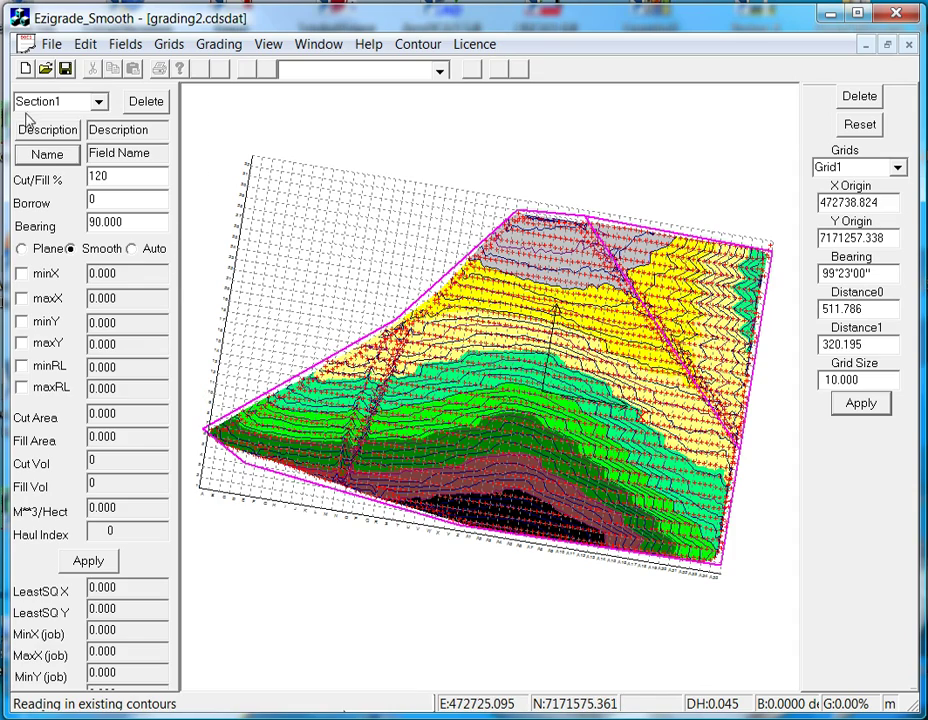
# Step: Select Section1 and then Section2 to check which boundary each one covers
pyautogui.click(92, 103)
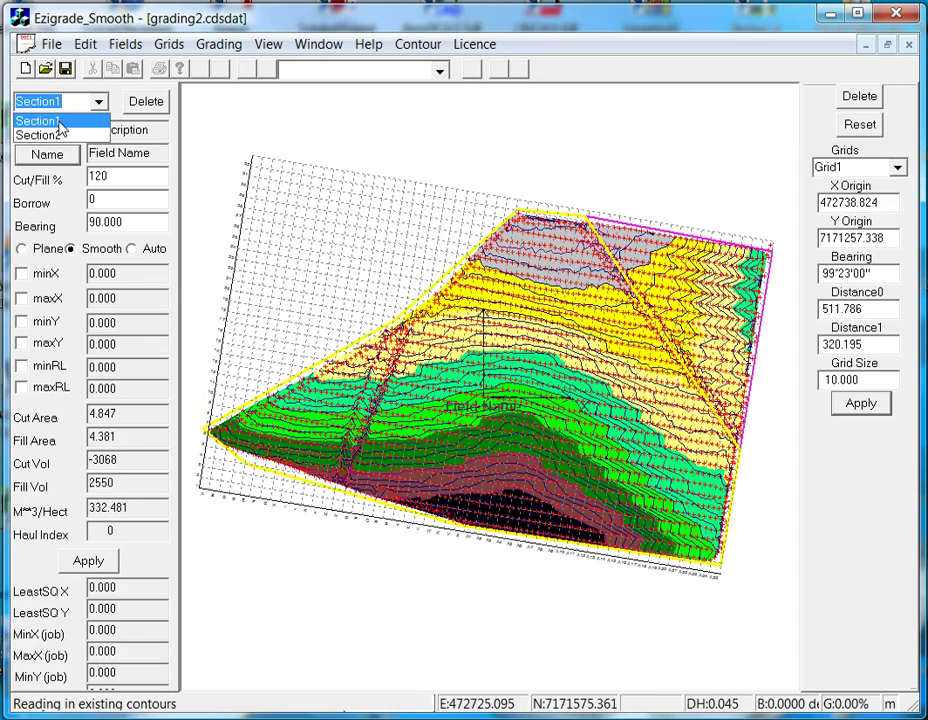
pyautogui.click(60, 122)
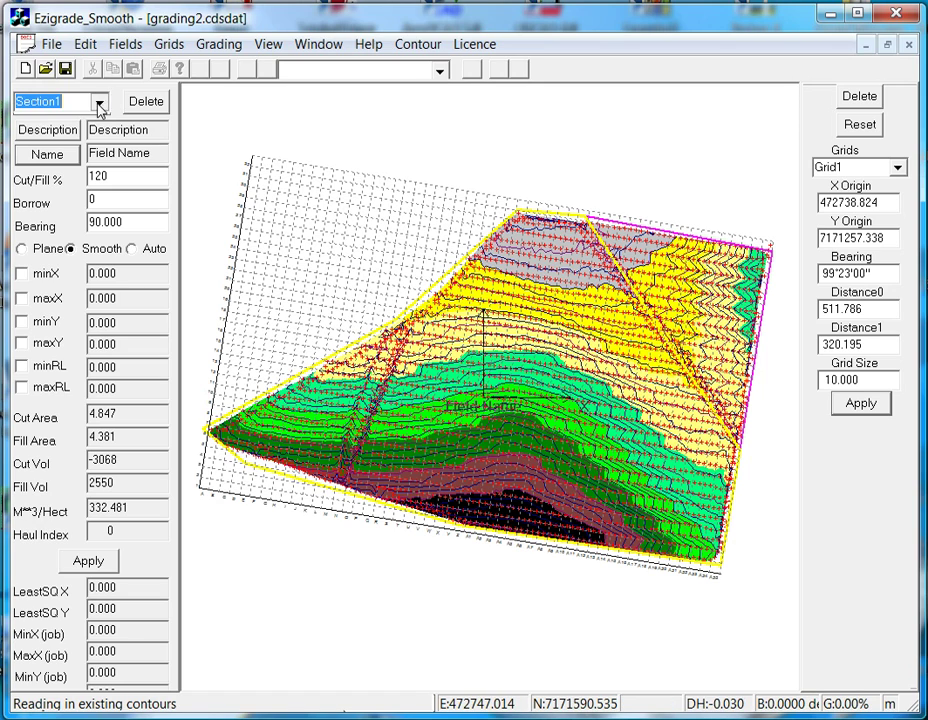
pyautogui.click(55, 101)
pyautogui.click(60, 135)
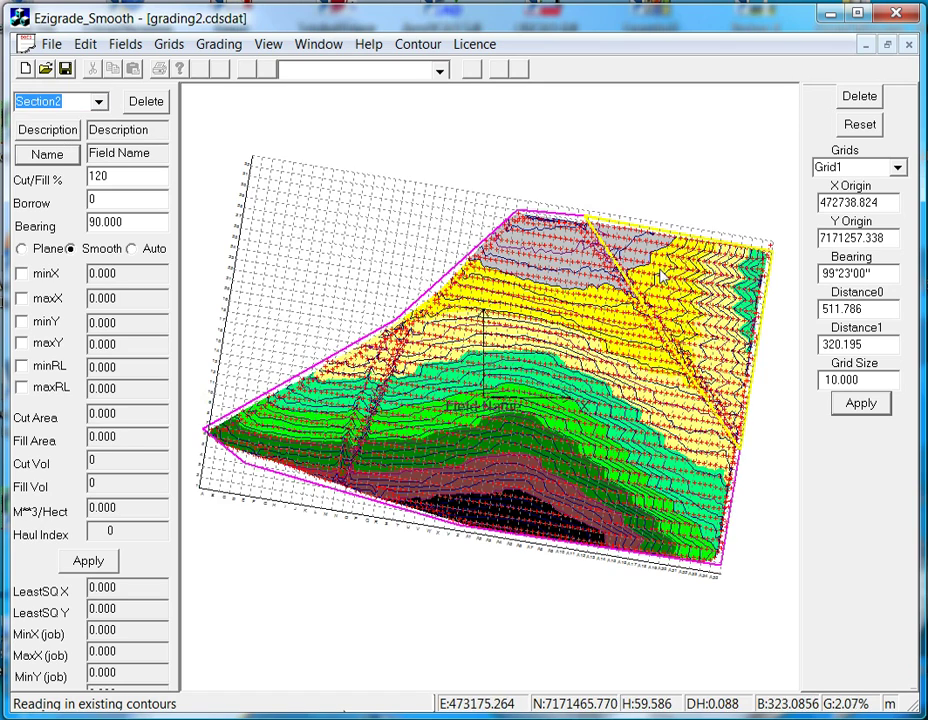
pyautogui.click(240, 128)
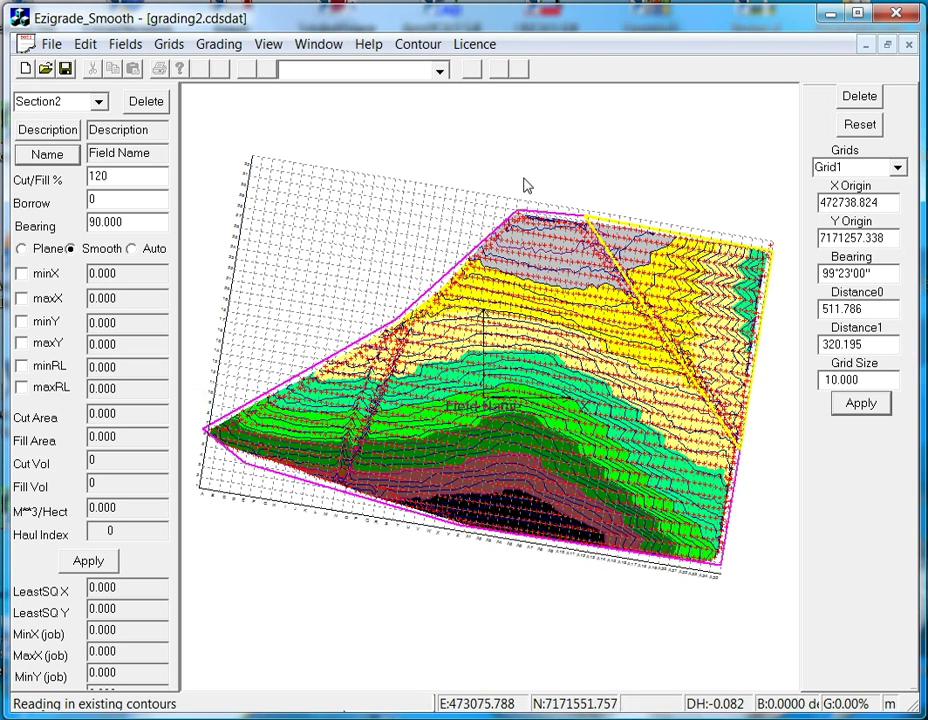
# Step: Toggle the diagonal link between the two sections as a common link
pyautogui.click(618, 268)
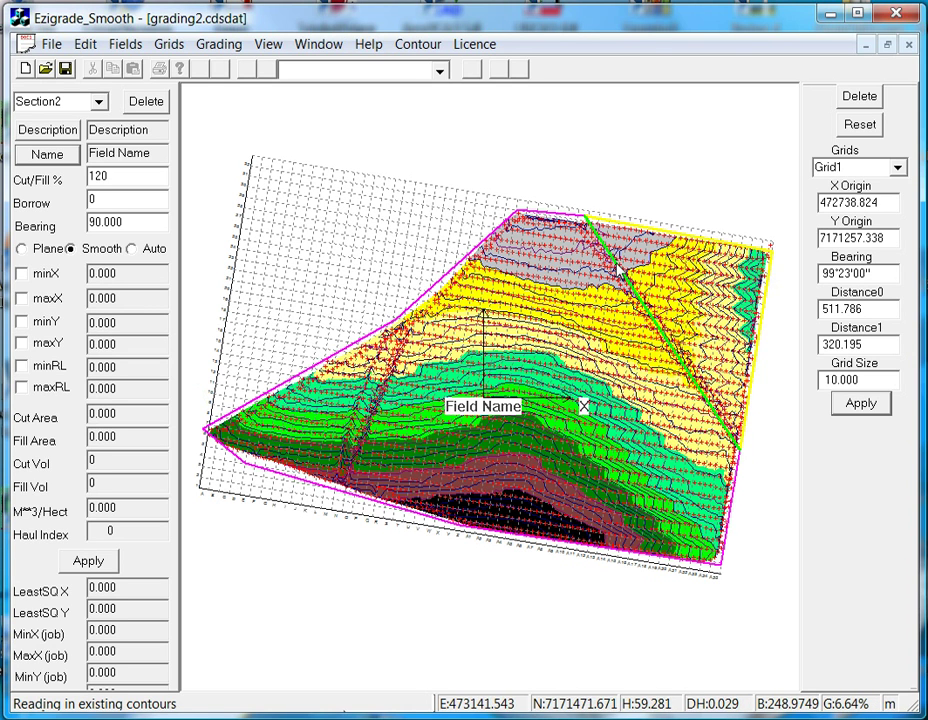
pyautogui.click(123, 45)
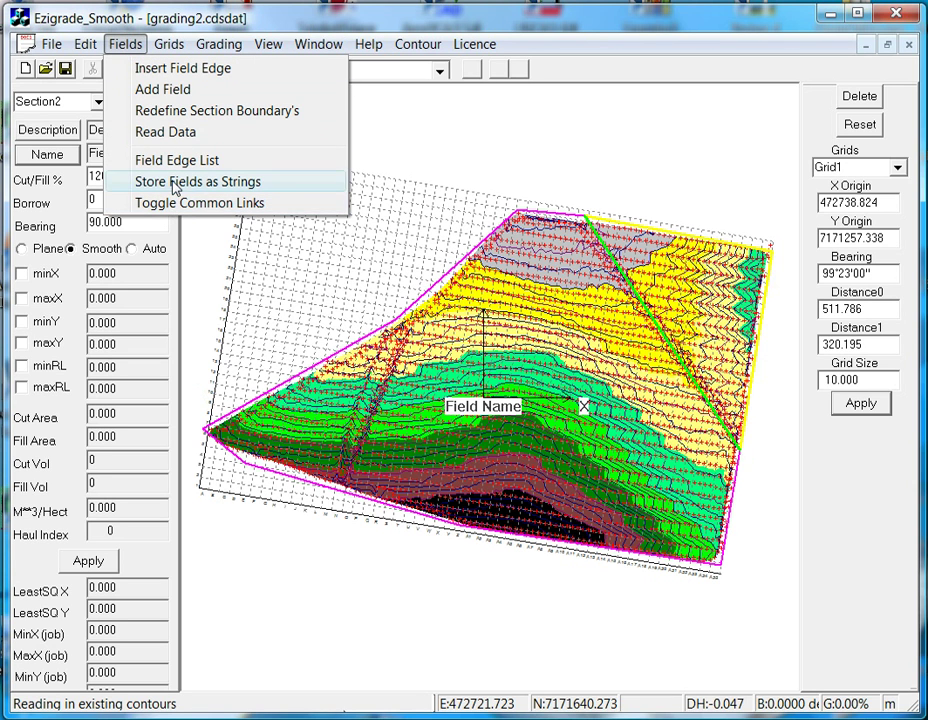
pyautogui.click(191, 208)
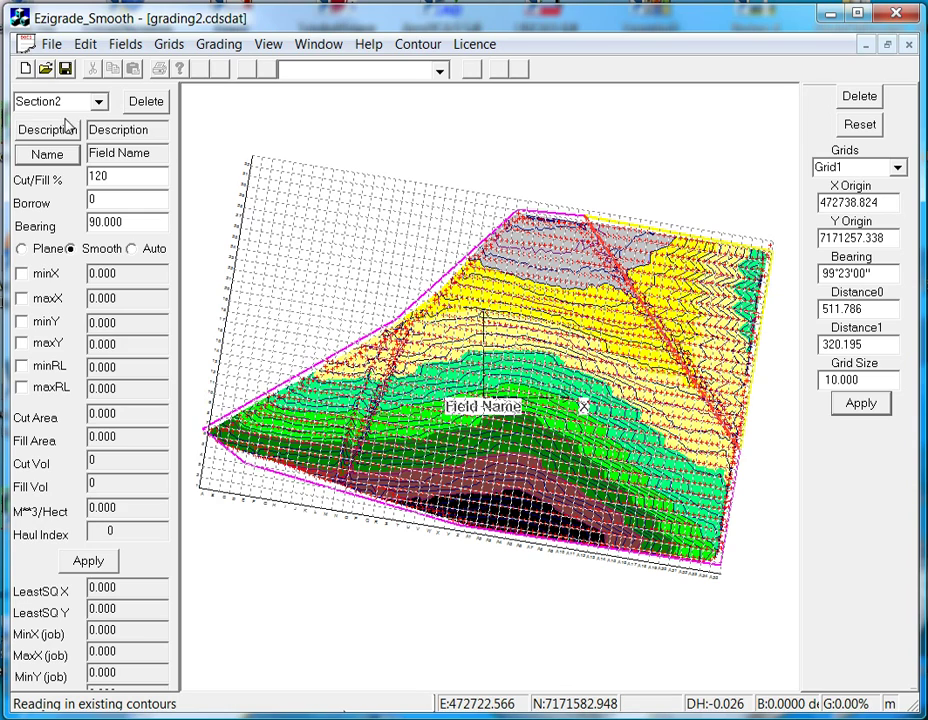
# Step: Select Section1 and set its bearing to 100
pyautogui.click(99, 104)
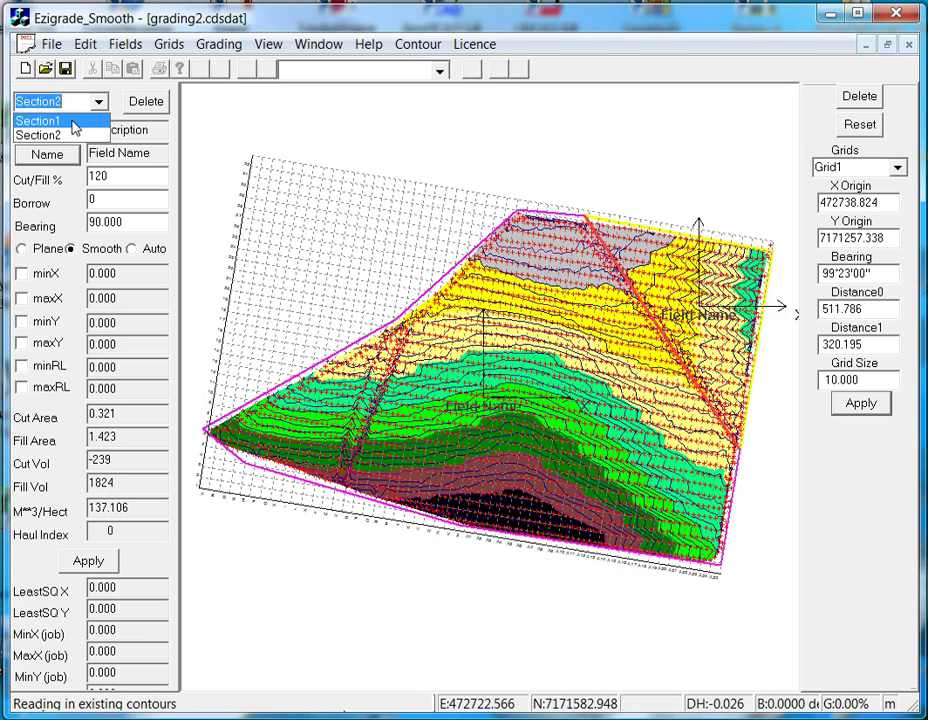
pyautogui.click(72, 122)
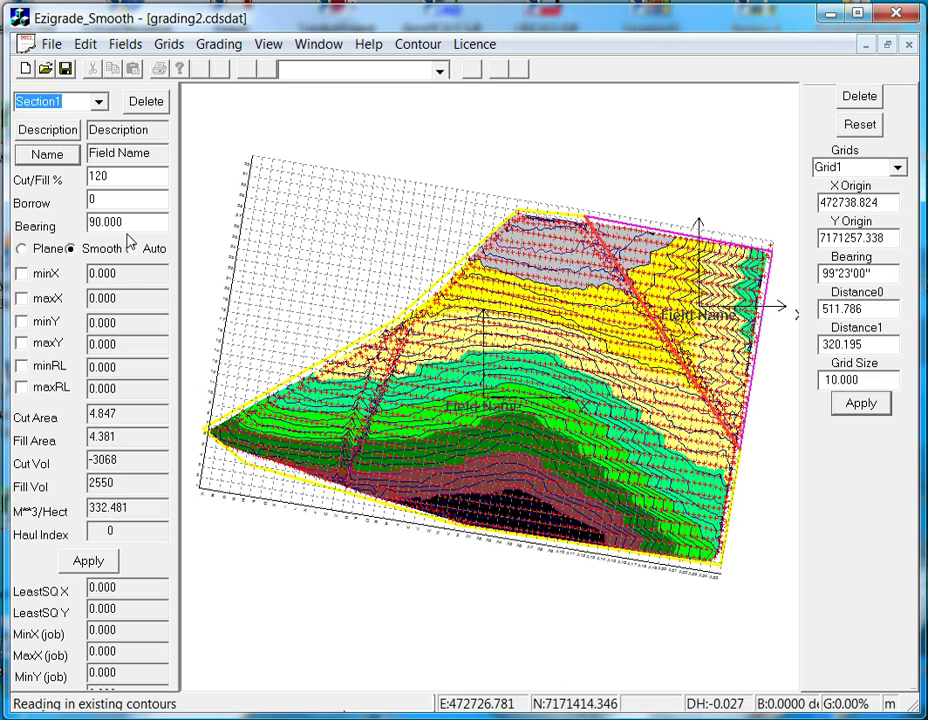
pyautogui.moveTo(126, 222); pyautogui.dragTo(90, 222)
pyautogui.write('1')
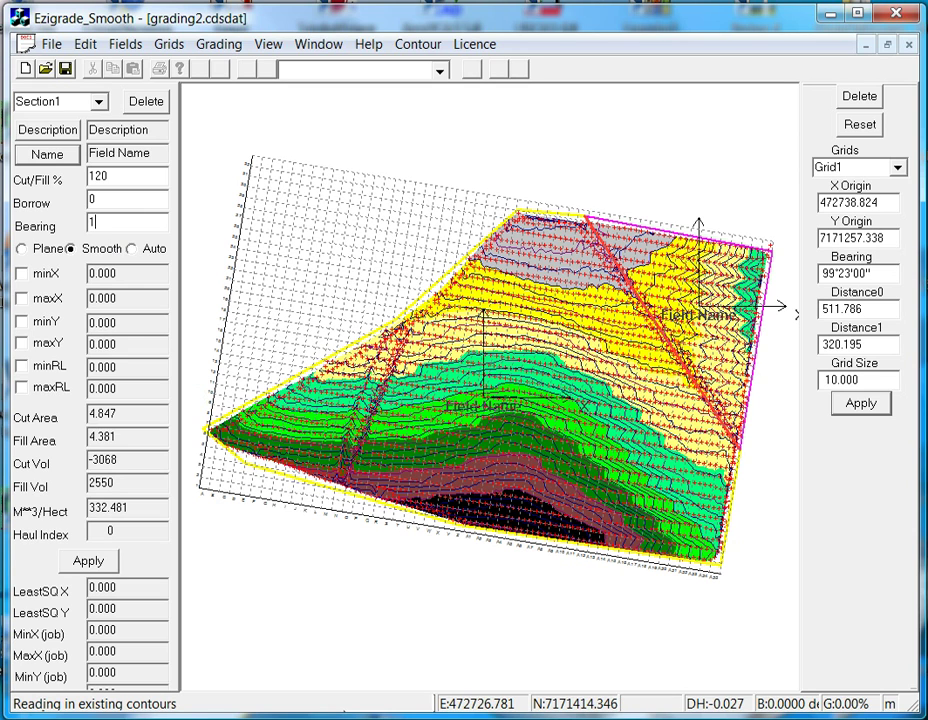
pyautogui.press('Tab')
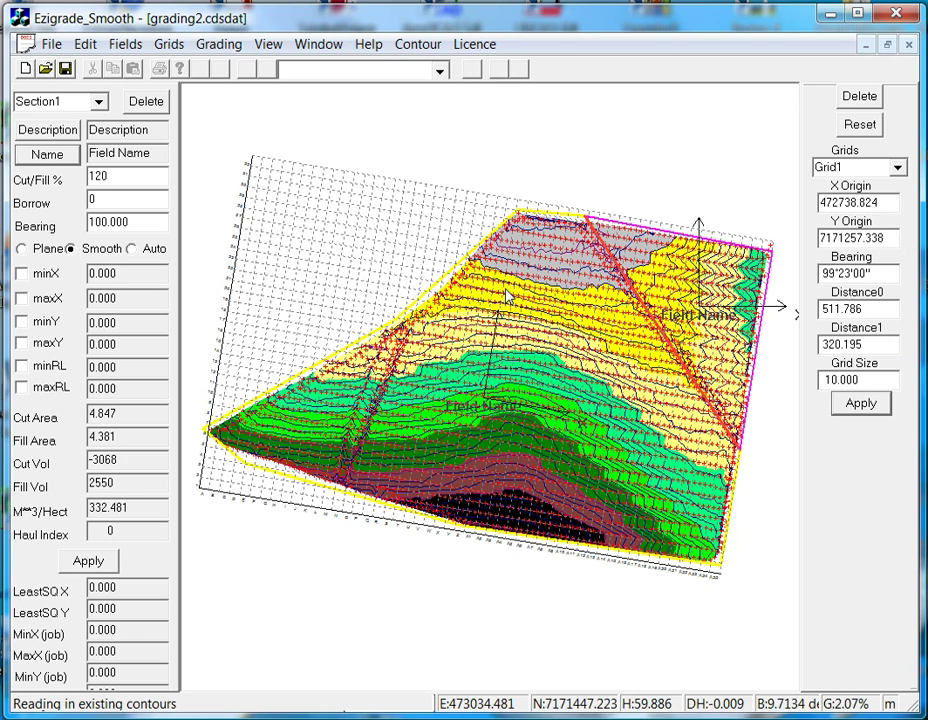
# Step: Enable Section1's Y grade limits, with the minimum at -5 and the maximum at -0.5
pyautogui.click(21, 322)
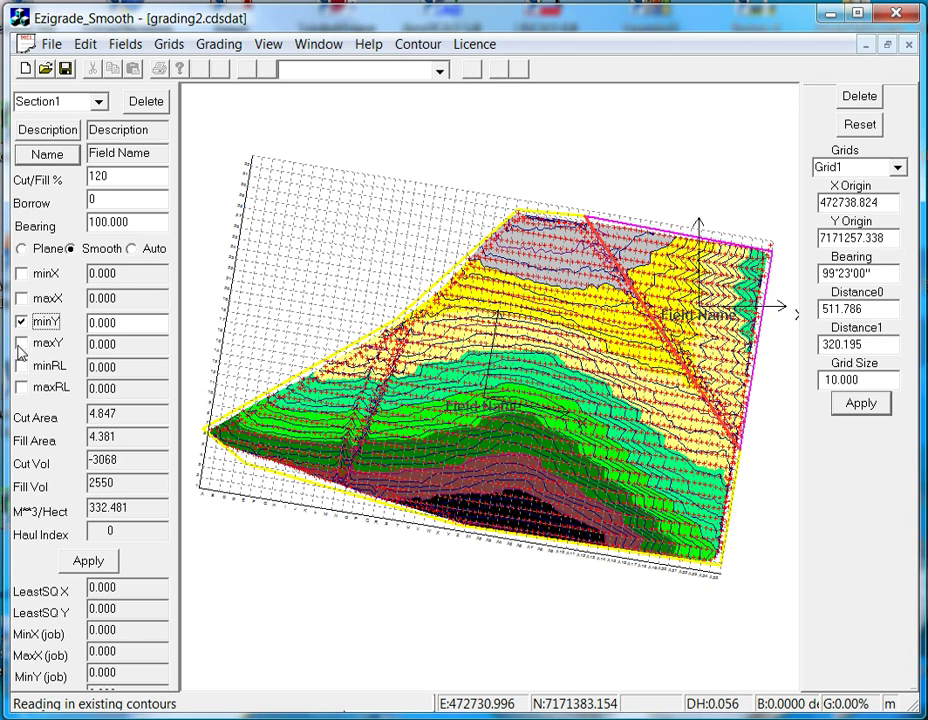
pyautogui.click(21, 344)
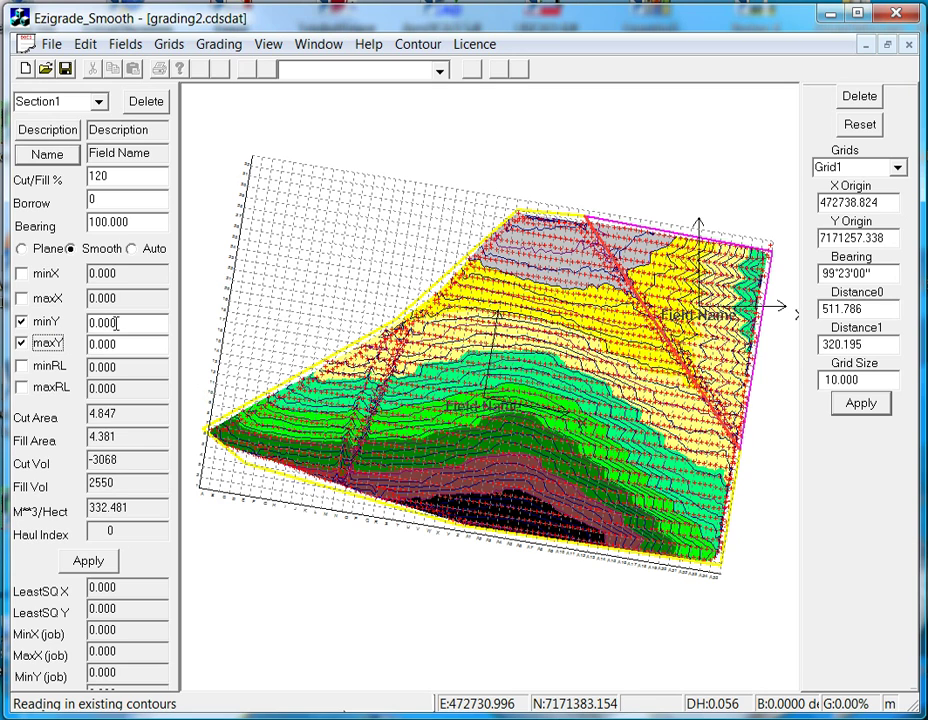
pyautogui.click(117, 323)
pyautogui.doubleClick(121, 323)
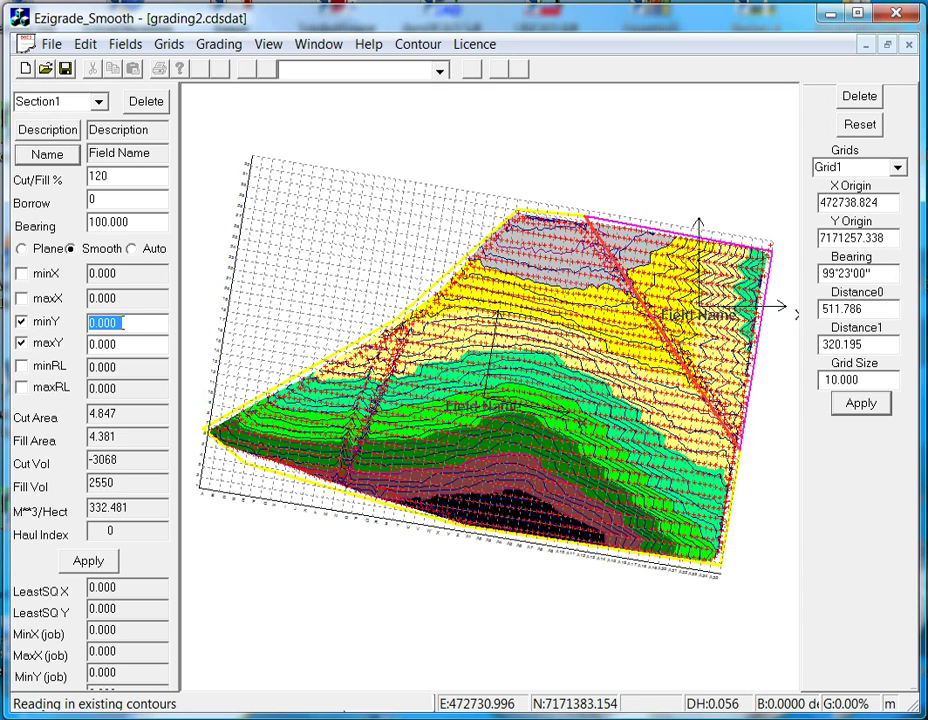
pyautogui.write('-5')
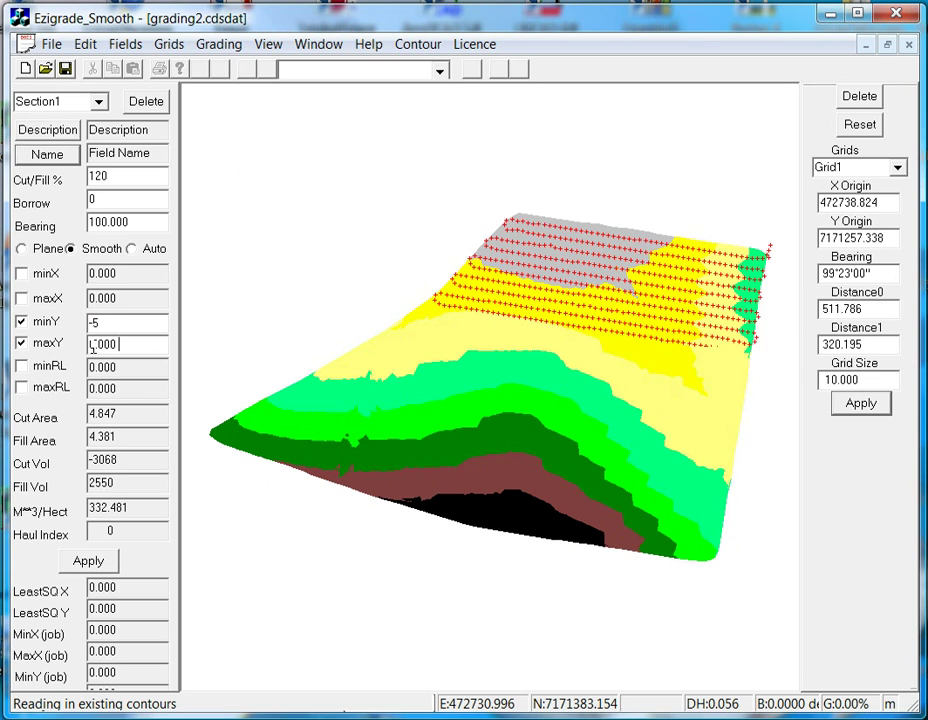
pyautogui.doubleClick(141, 345)
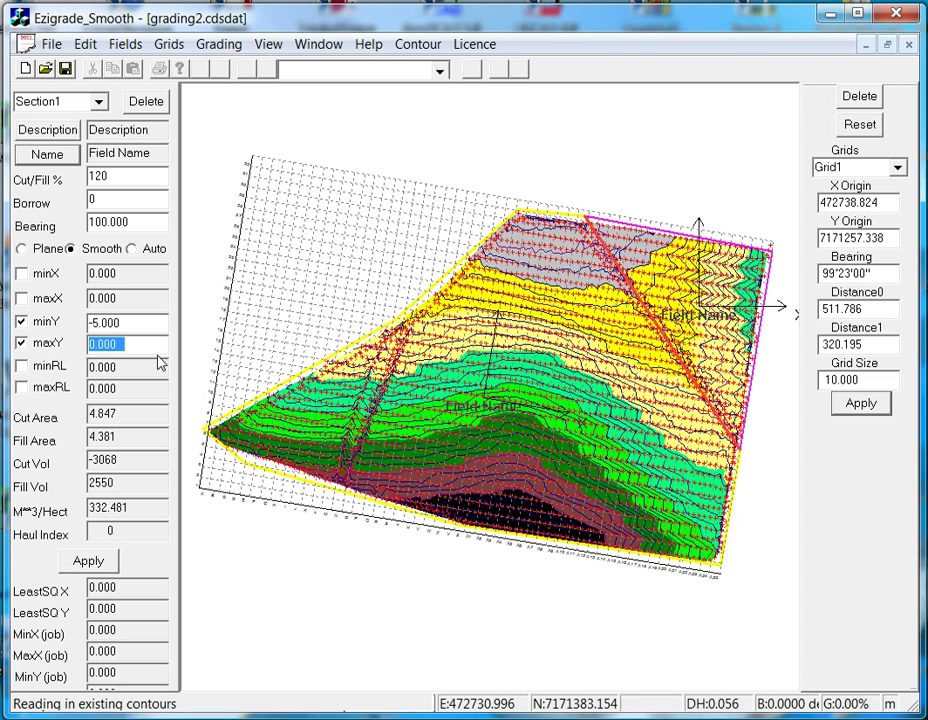
pyautogui.write('-0.5')
# Step: Select Section2 and set its bearing to 10
pyautogui.click(100, 103)
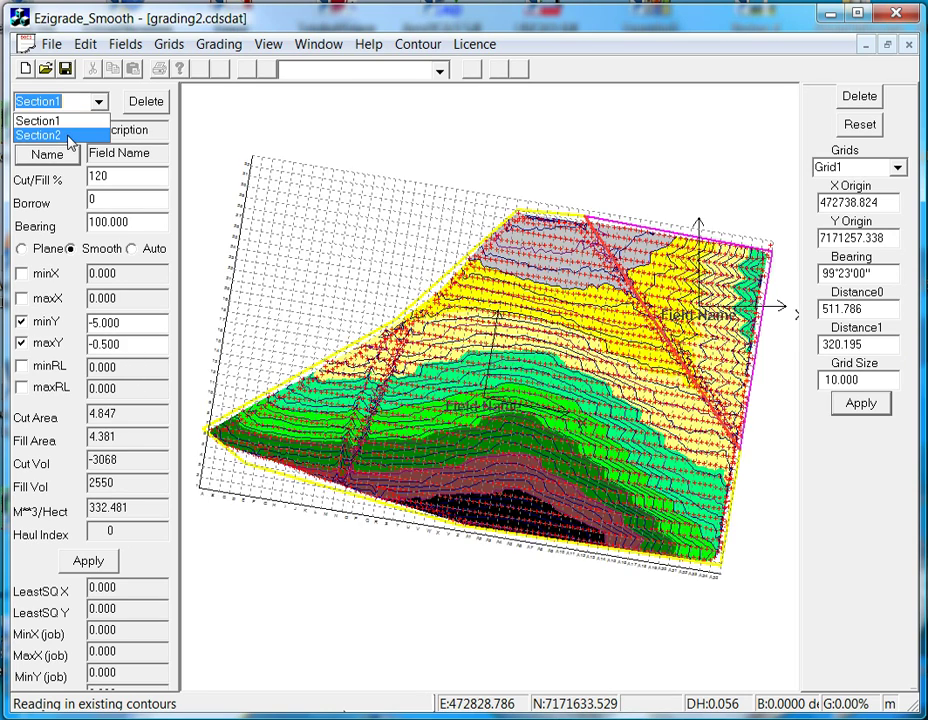
pyautogui.click(60, 135)
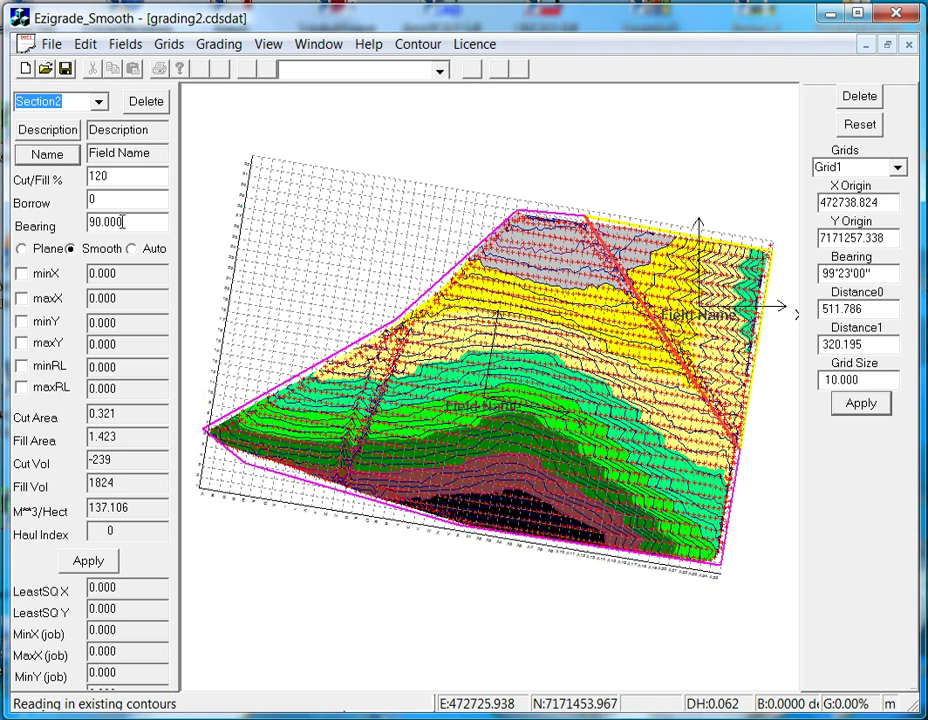
pyautogui.moveTo(122, 221); pyautogui.dragTo(75, 217)
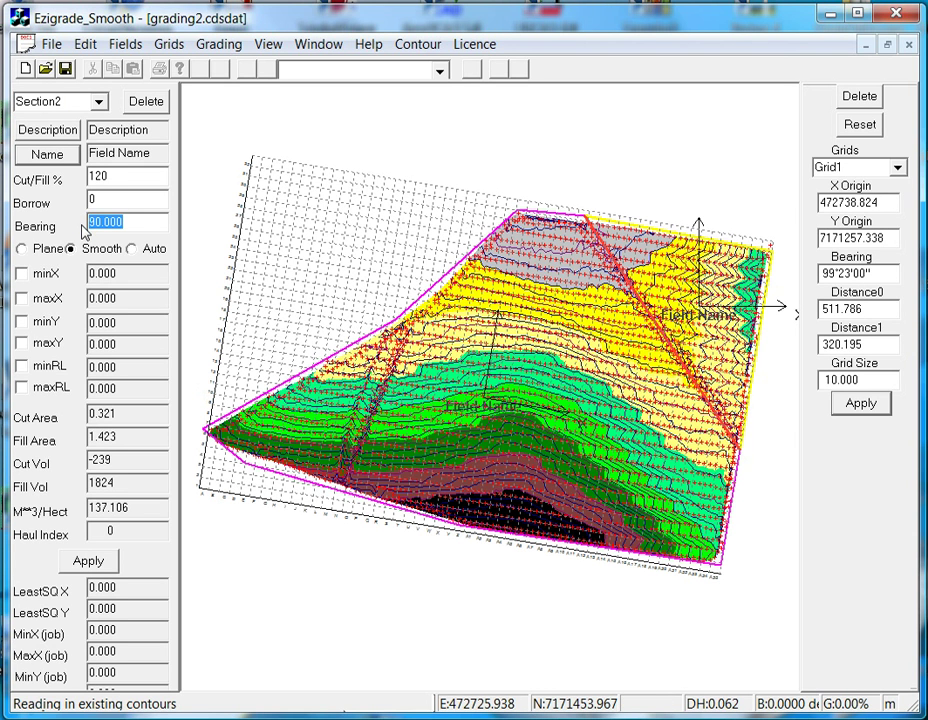
pyautogui.write('10')
pyautogui.press('Tab')
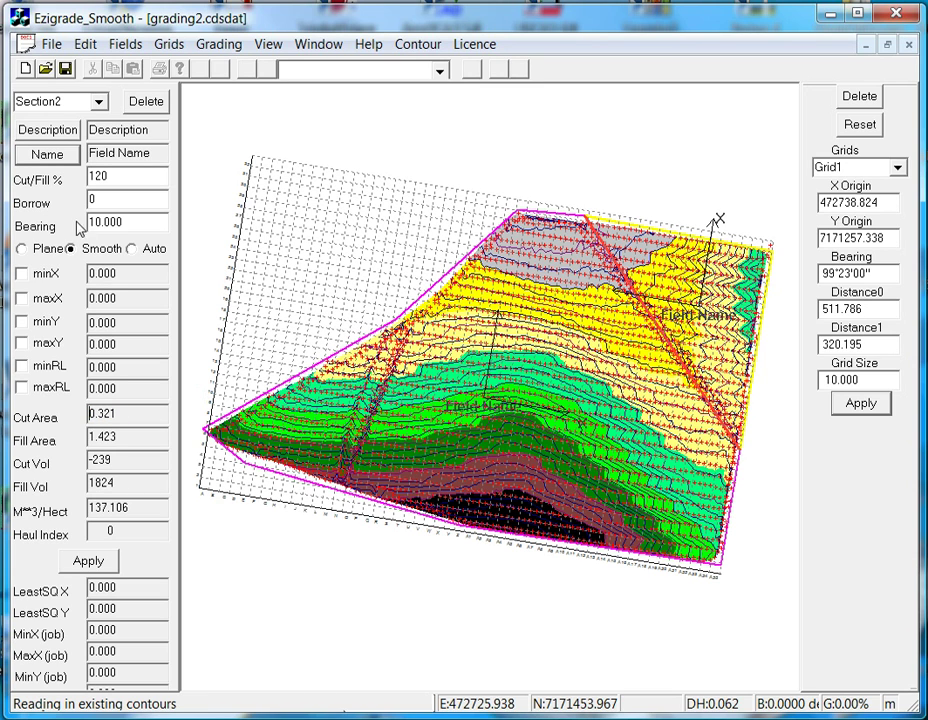
# Step: Enable Section2's X grade limits, with the minimum at -1 and the maximum at 1
pyautogui.click(21, 275)
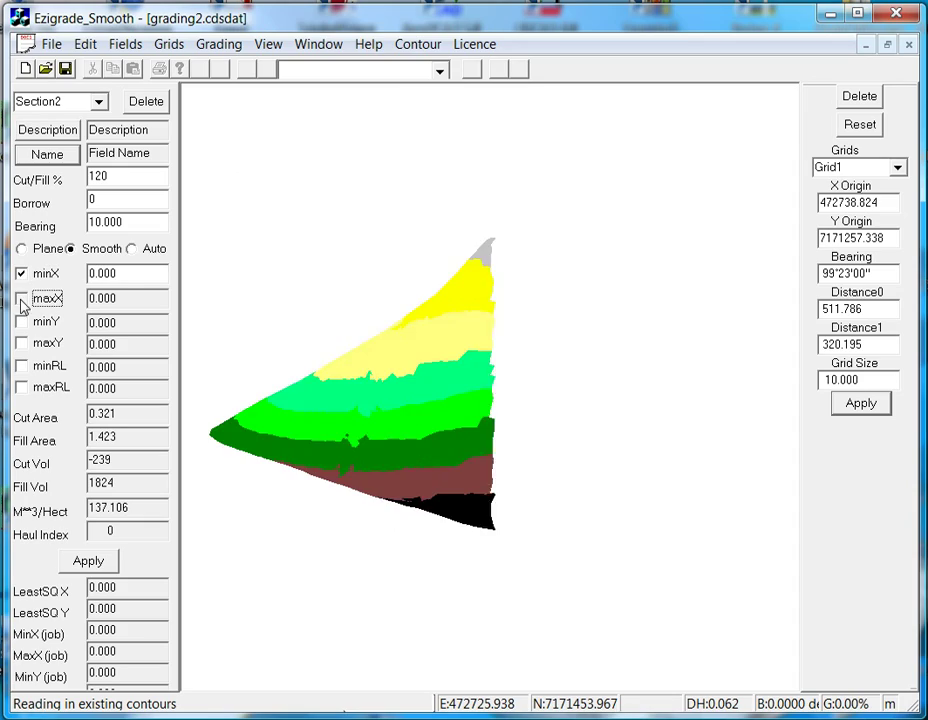
pyautogui.click(21, 299)
pyautogui.click(90, 273)
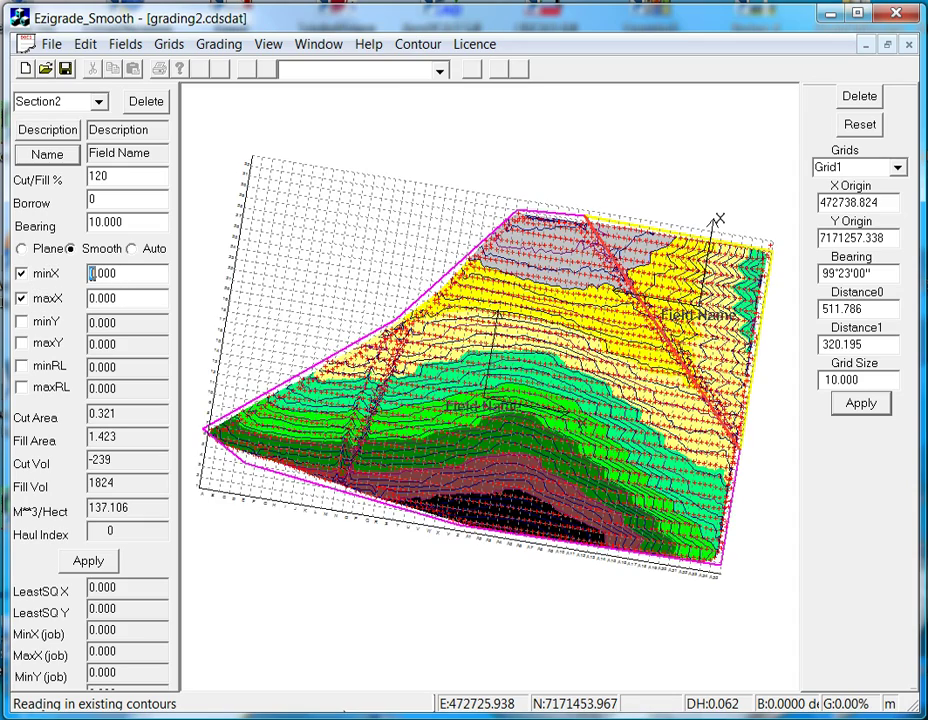
pyautogui.moveTo(90, 273); pyautogui.dragTo(122, 273)
pyautogui.press('BackSpace')
pyautogui.click(90, 298)
pyautogui.moveTo(91, 298); pyautogui.dragTo(127, 298)
pyautogui.write('1')
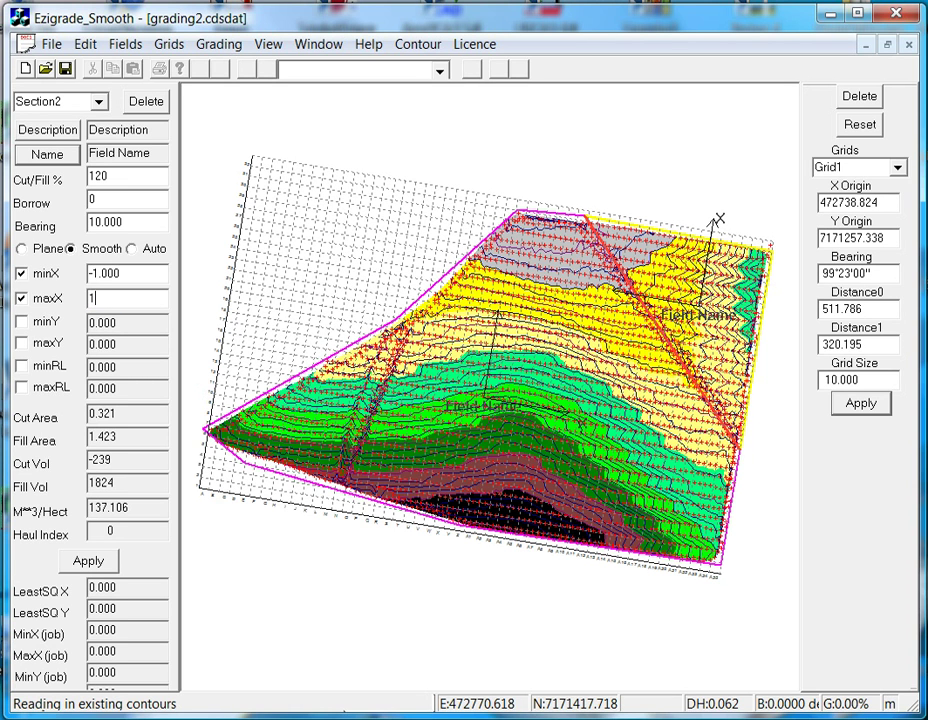
# Step: Enable Section2's Y grade limits, with the minimum at -4 and the maximum at -1
pyautogui.click(25, 327)
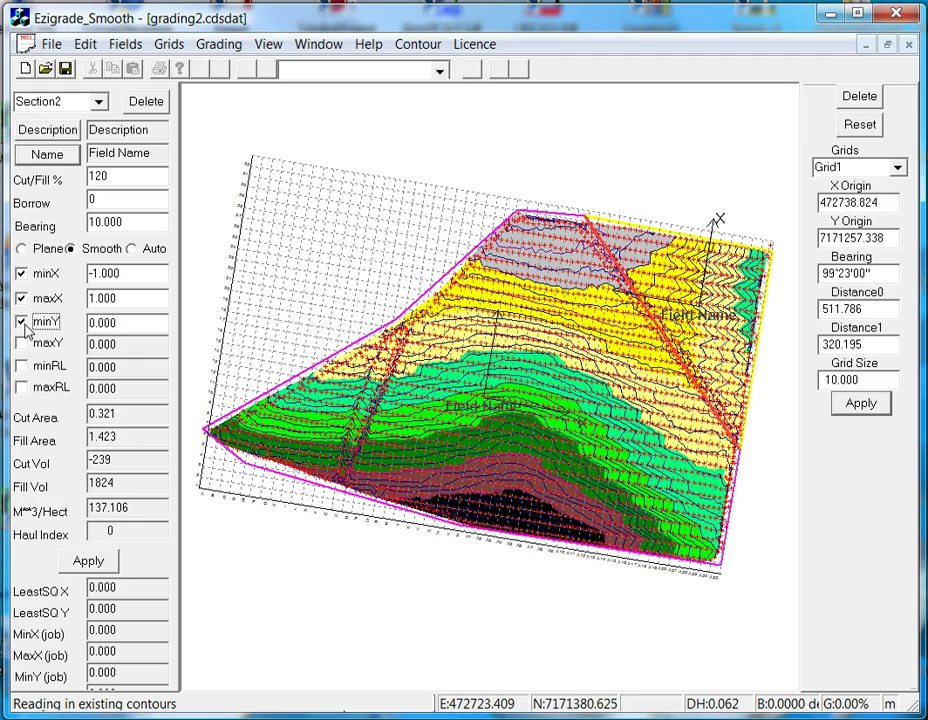
pyautogui.click(92, 324)
pyautogui.doubleClick(92, 324)
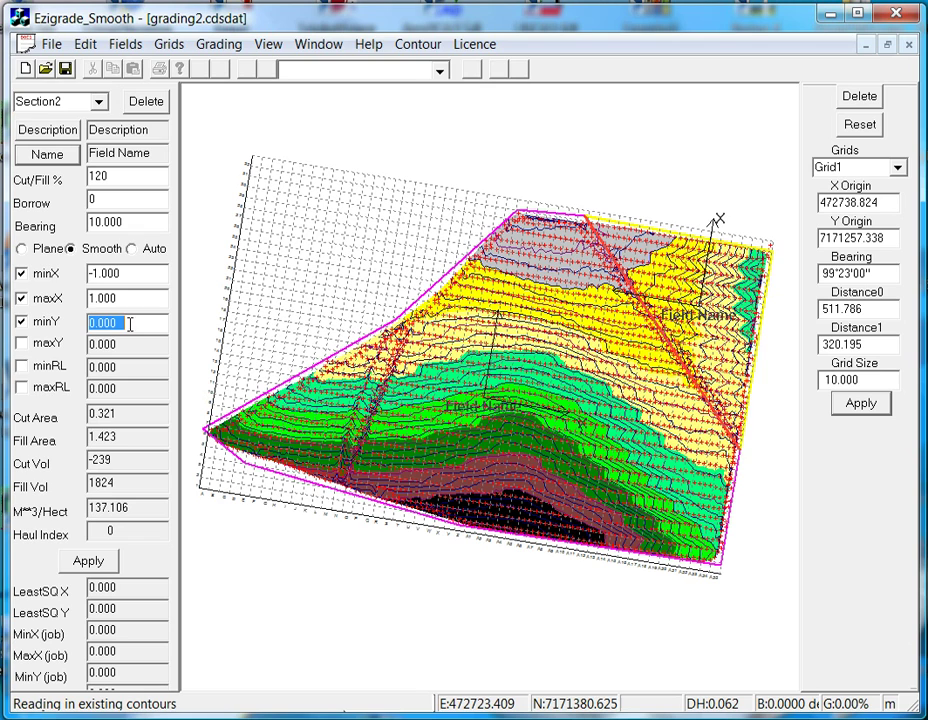
pyautogui.write('-')
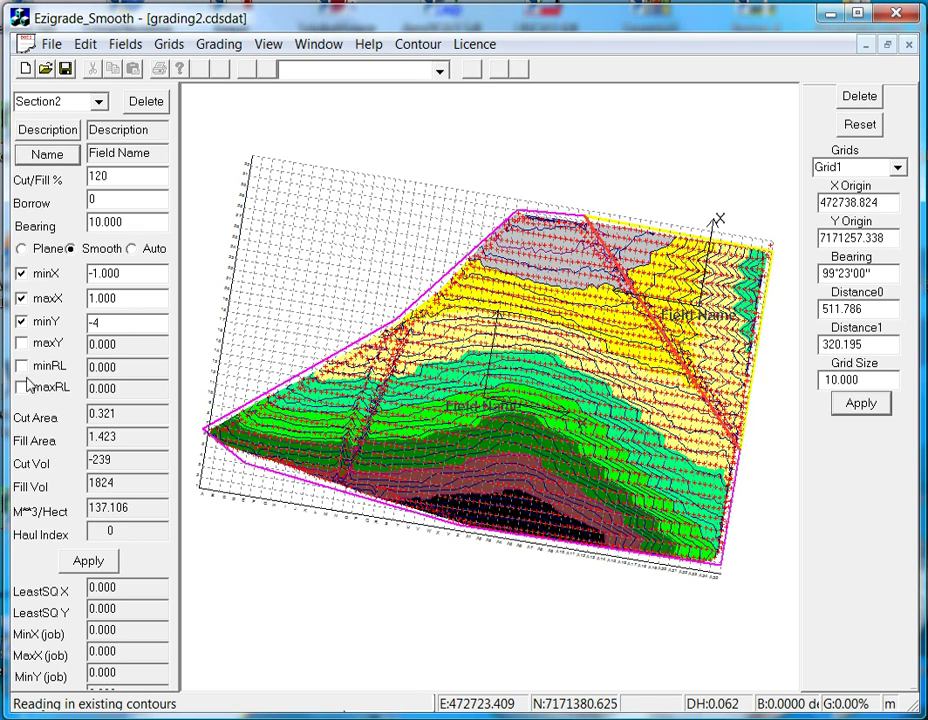
pyautogui.write('4')
pyautogui.click(22, 344)
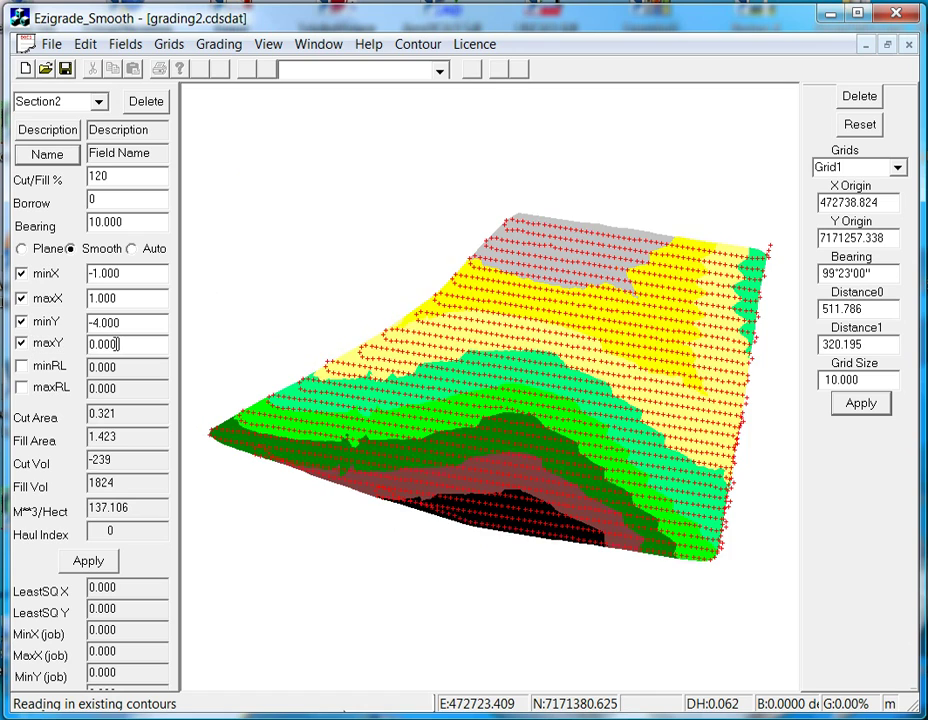
pyautogui.doubleClick(125, 344)
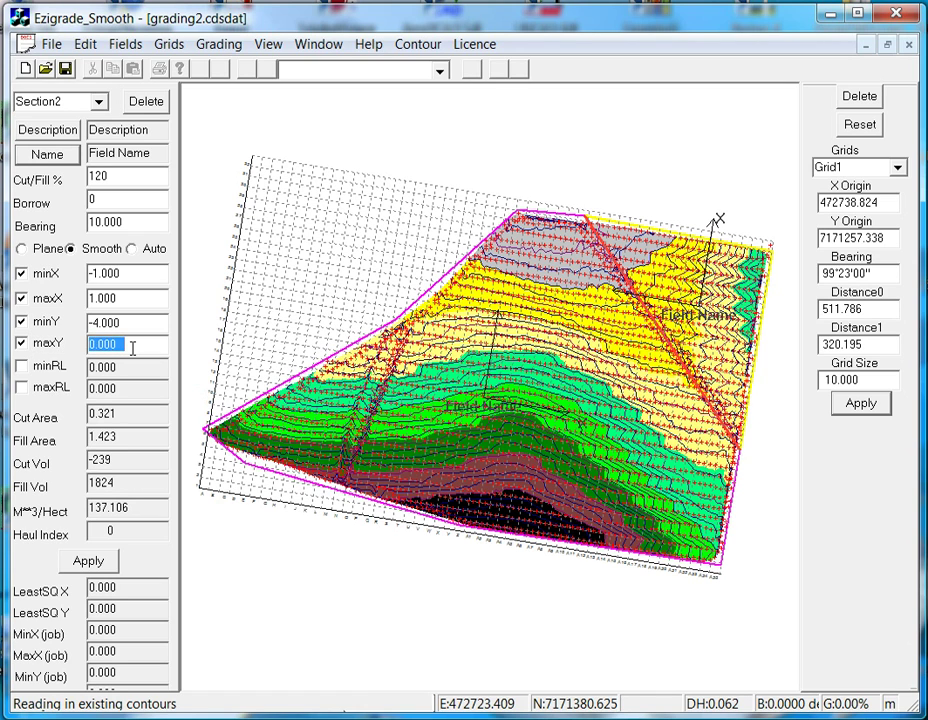
pyautogui.write('-1')
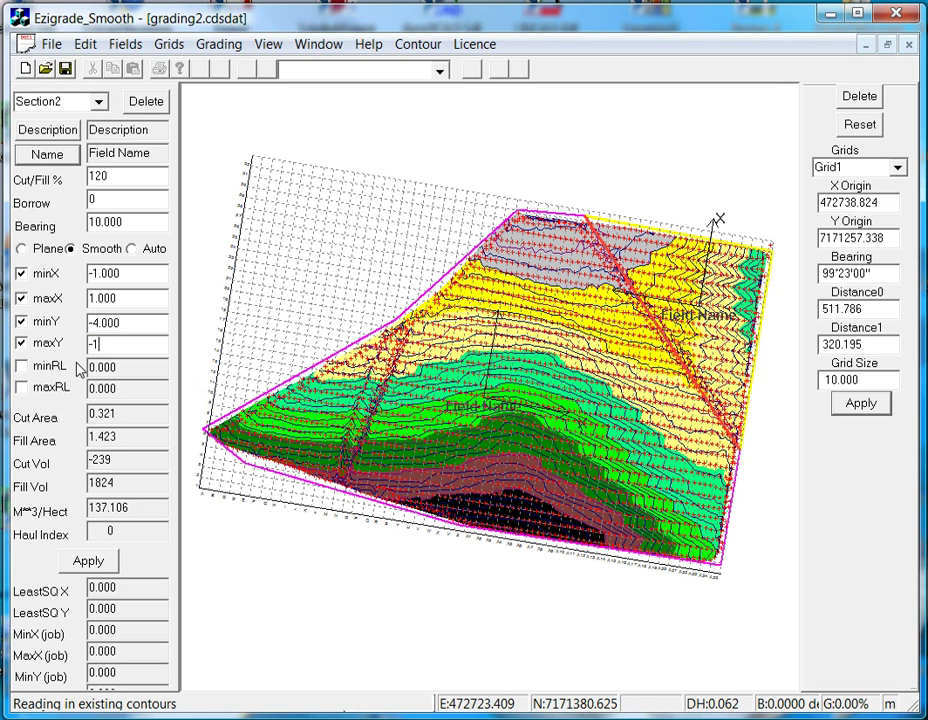
# Step: Return to Section1 and run Grading with grid size 10, smoothing 35, sampling 50 and no pre- or post-smoothing
pyautogui.click(70, 100)
pyautogui.click(73, 122)
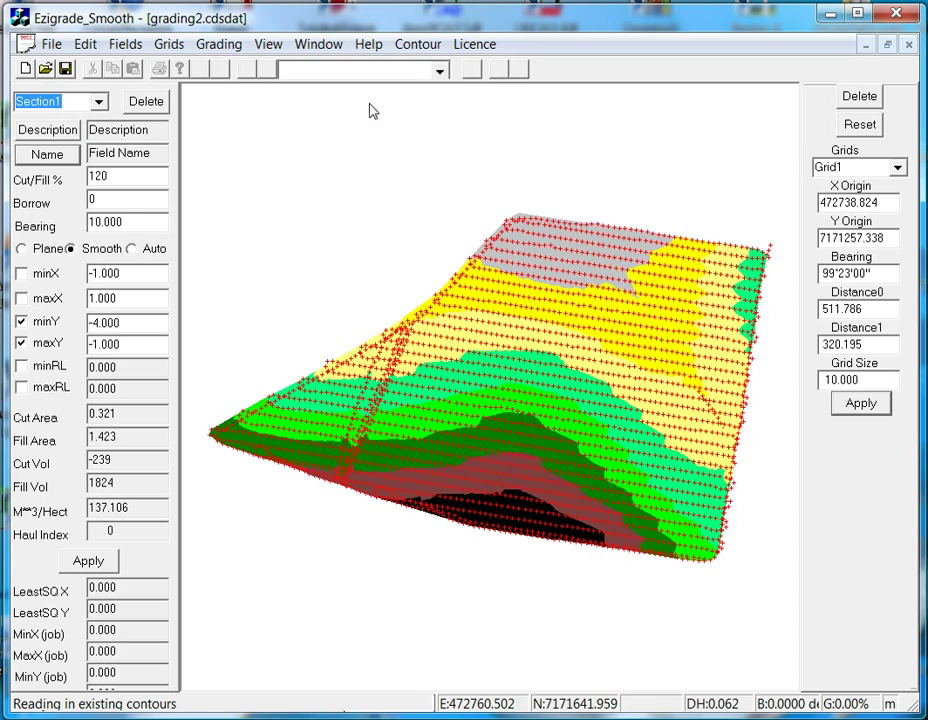
pyautogui.click(221, 47)
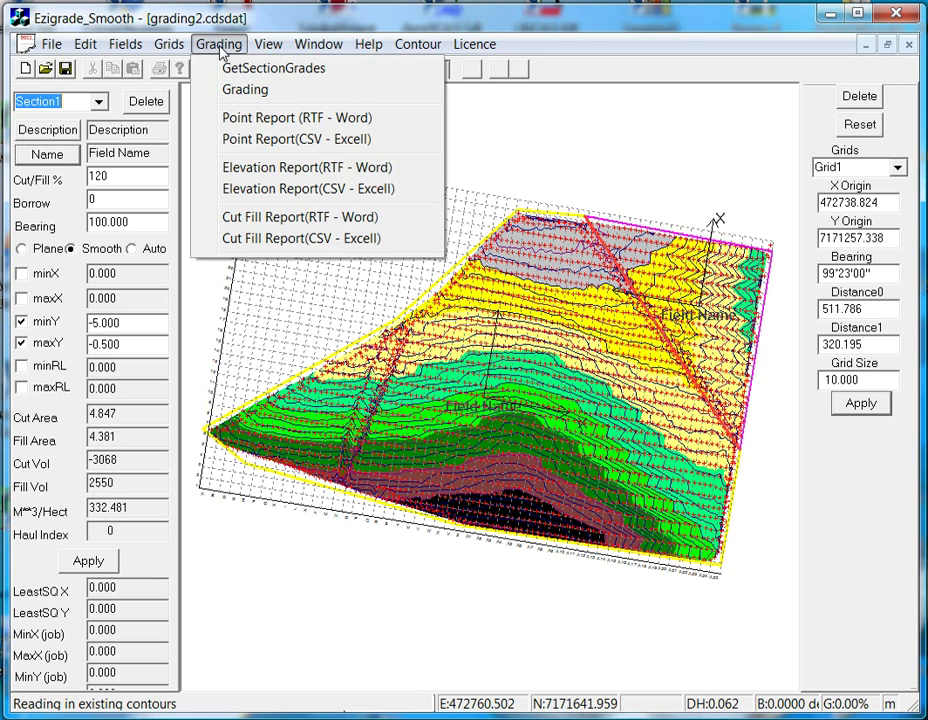
pyautogui.click(246, 92)
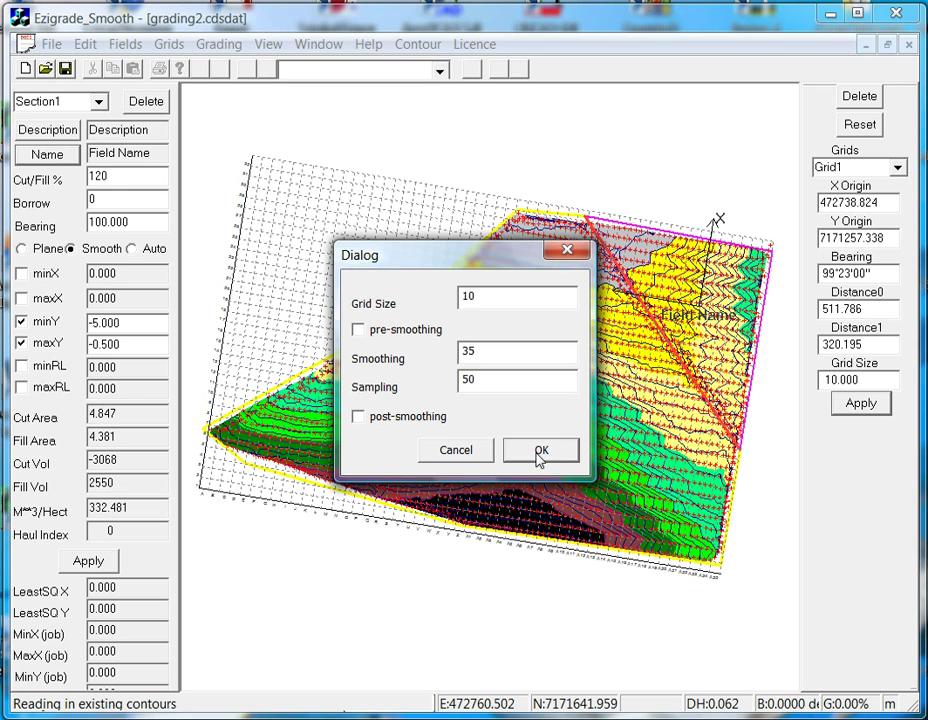
pyautogui.click(539, 458)
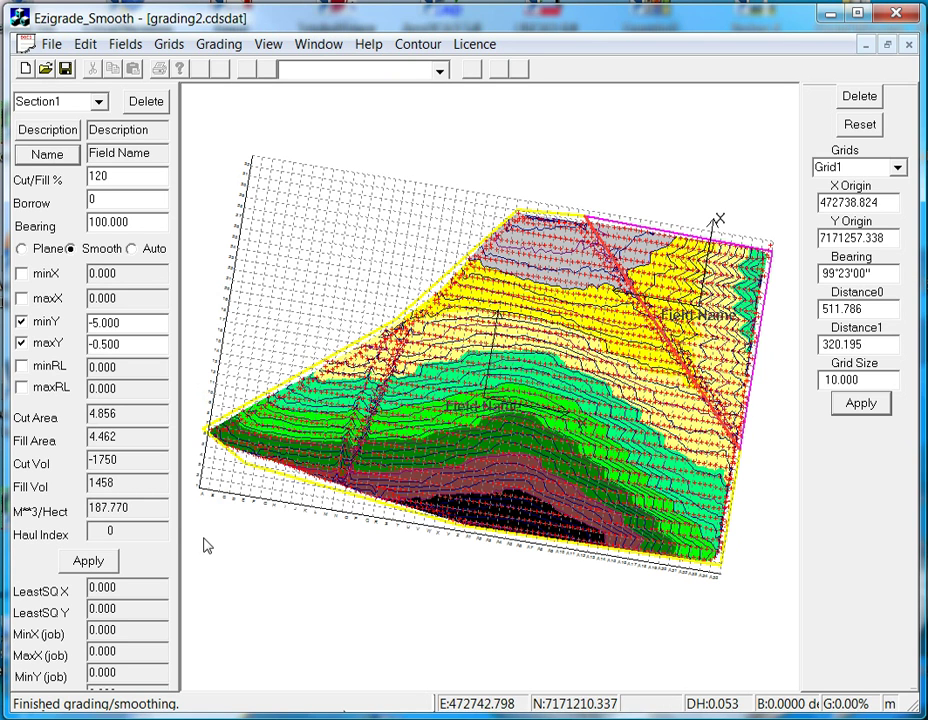
# Step: Make the design surface, Surface2, the current surface in the surface parameters
pyautogui.click(420, 48)
pyautogui.click(436, 67)
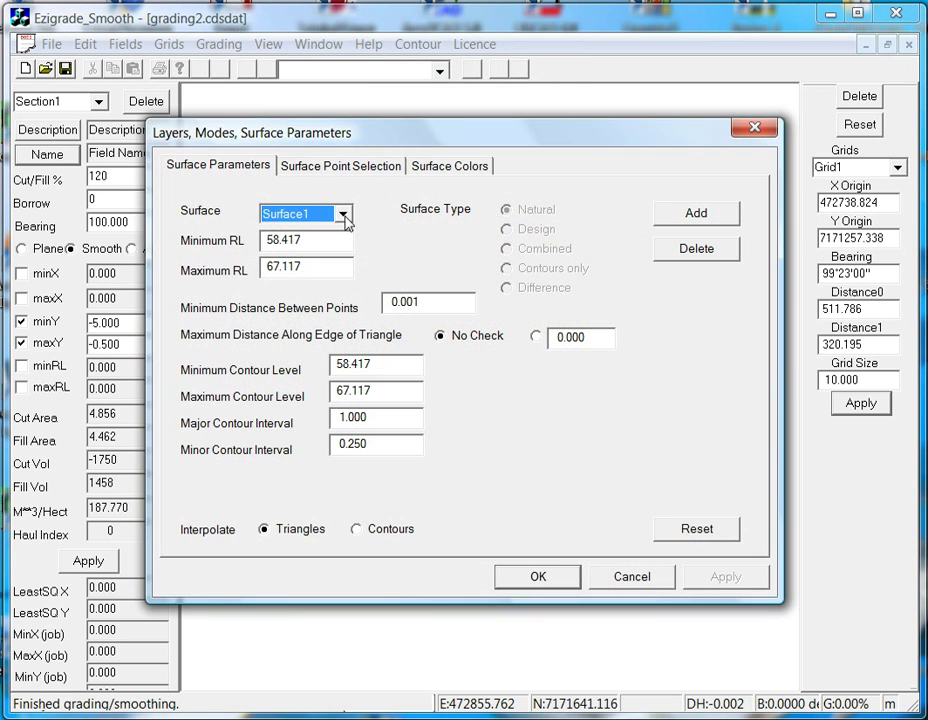
pyautogui.click(342, 213)
pyautogui.click(314, 247)
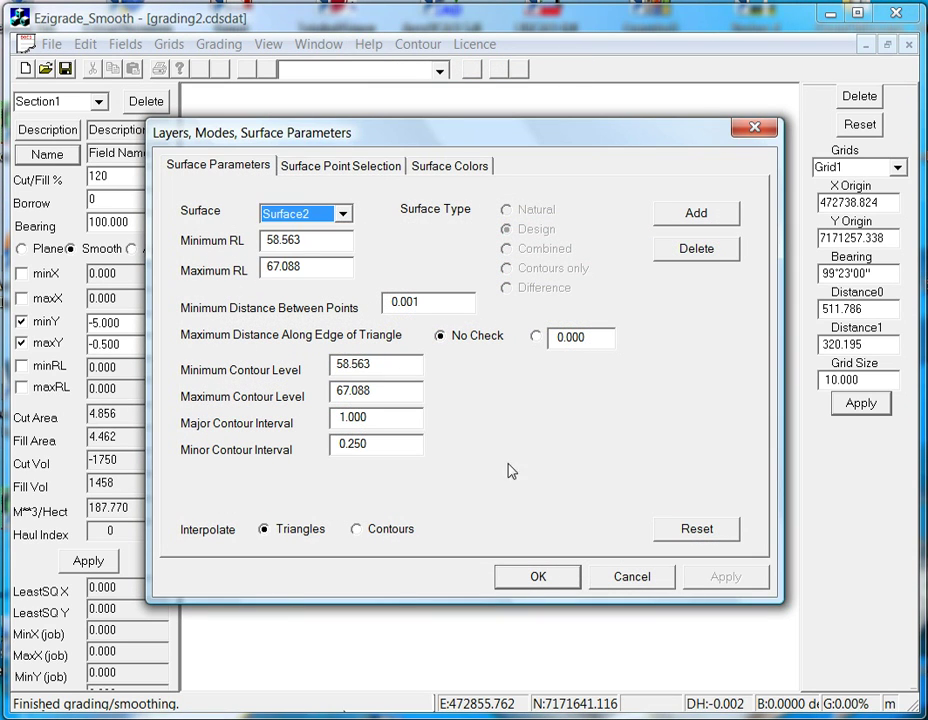
pyautogui.click(521, 578)
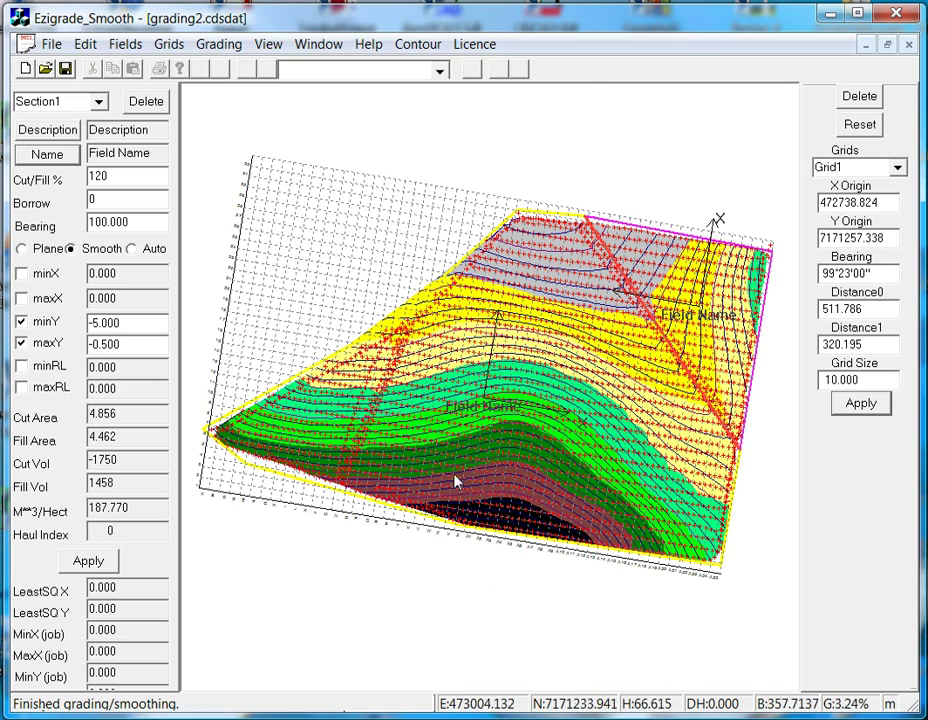
# Step: Calculate the contours of the Surface2 design model
pyautogui.click(418, 44)
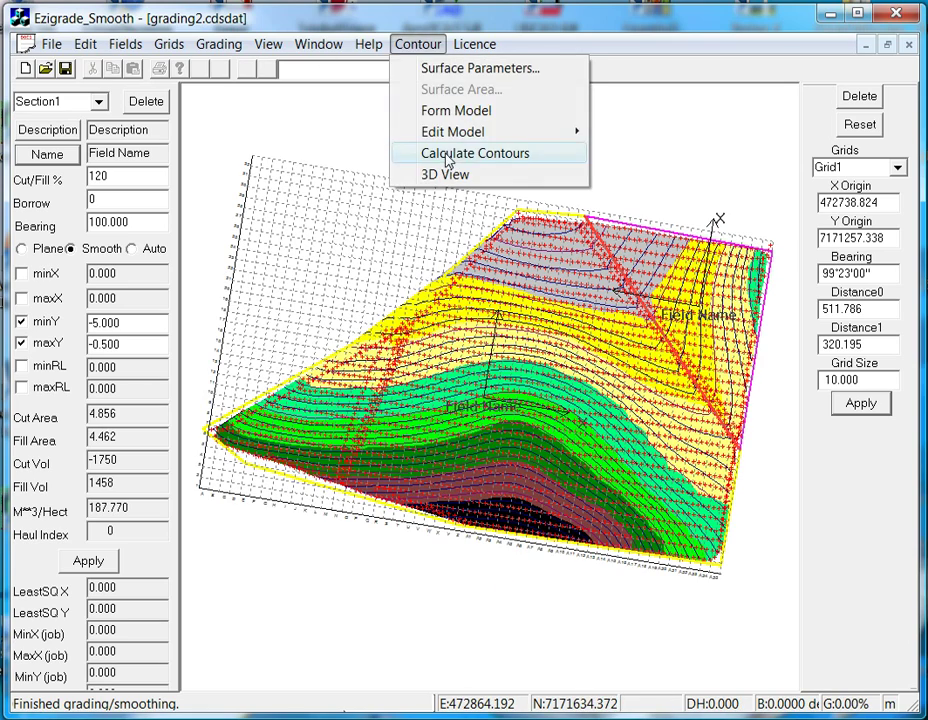
pyautogui.click(452, 154)
pyautogui.click(459, 420)
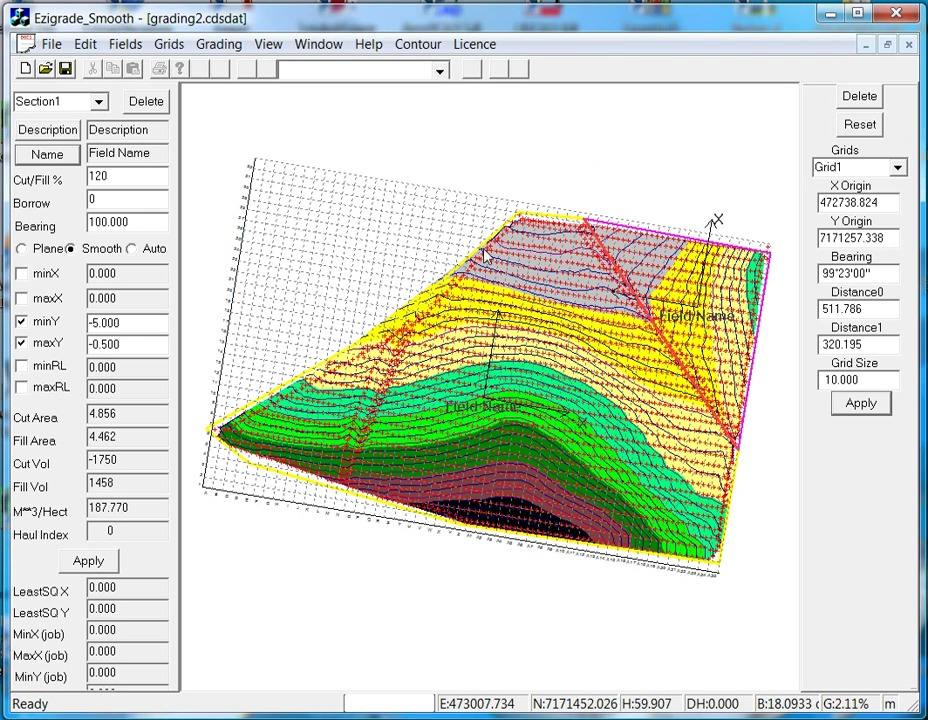
# Step: Make the natural surface, Surface1, the current surface again in the surface parameters
pyautogui.click(423, 46)
pyautogui.click(455, 70)
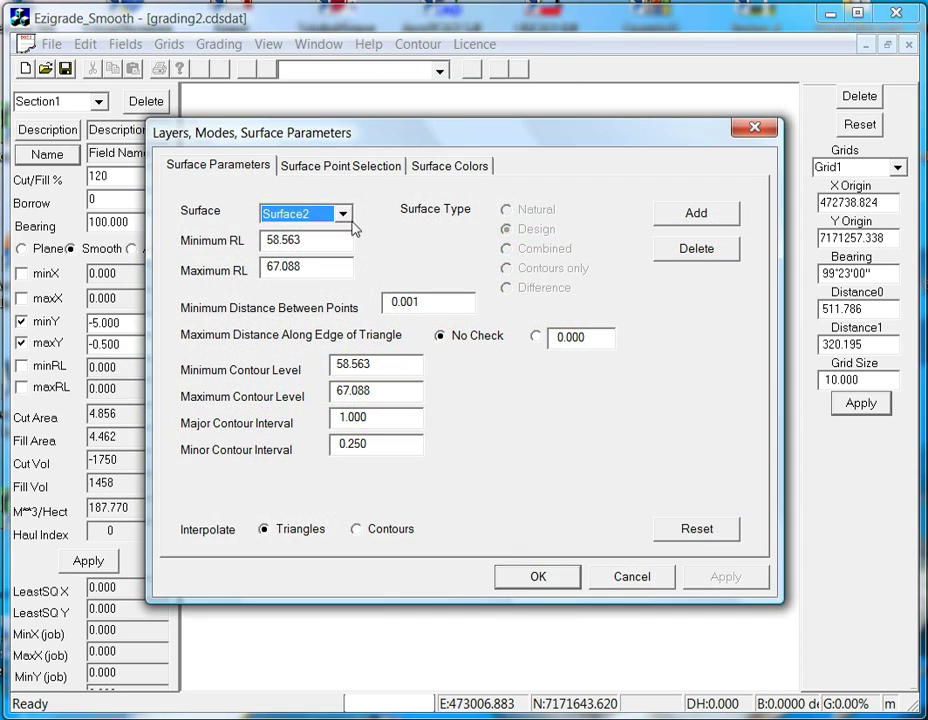
pyautogui.click(343, 214)
pyautogui.click(320, 234)
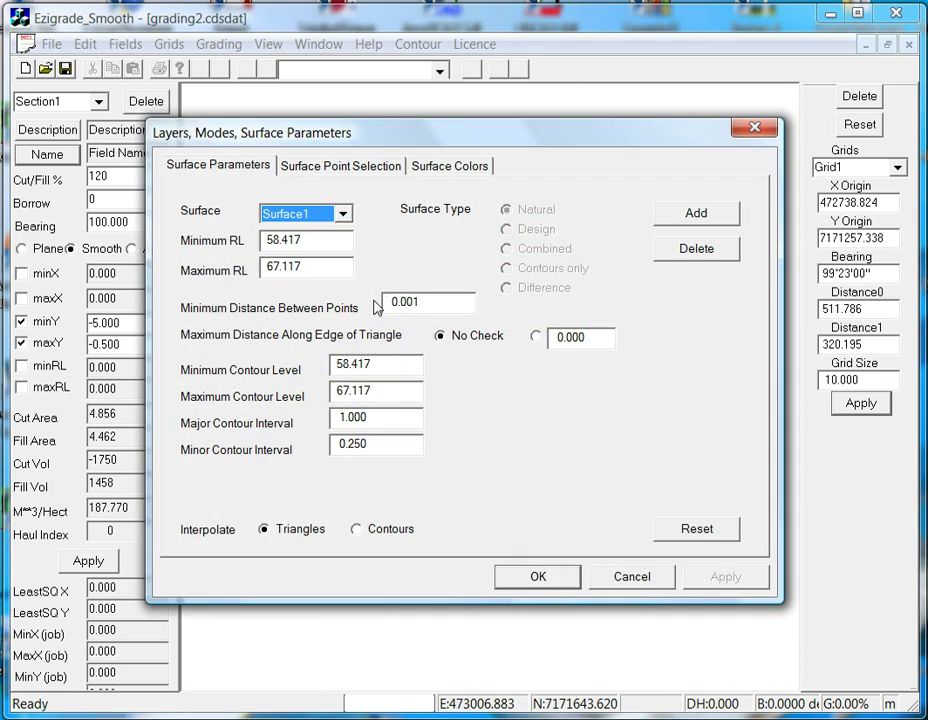
pyautogui.click(536, 576)
# Step: Run Grading again with post-smoothing enabled, keeping grid size 10, smoothing 35 and sampling 50
pyautogui.click(218, 44)
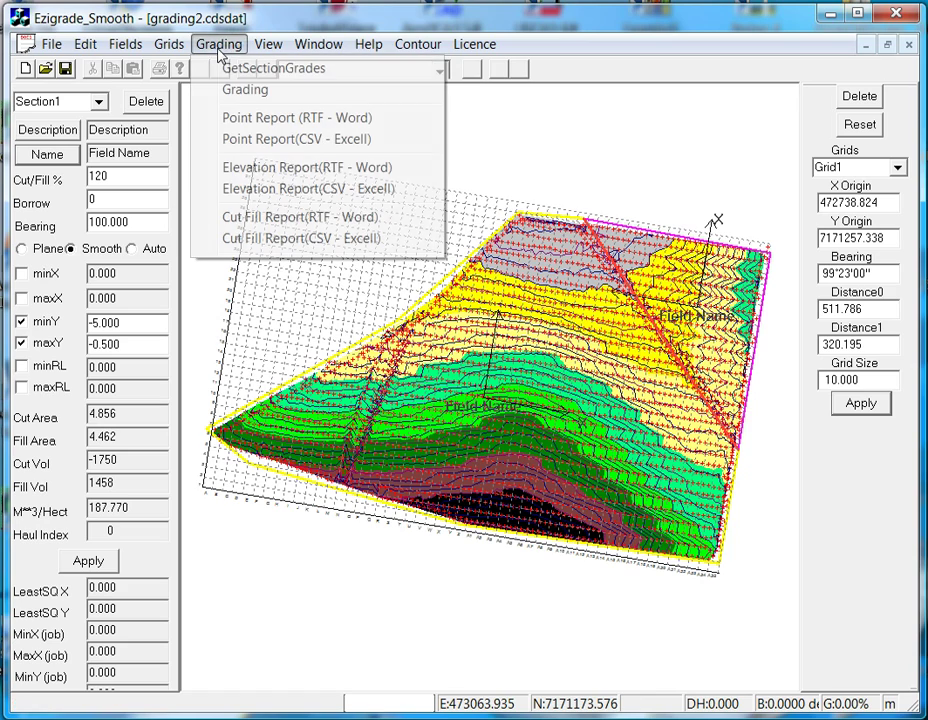
pyautogui.click(243, 99)
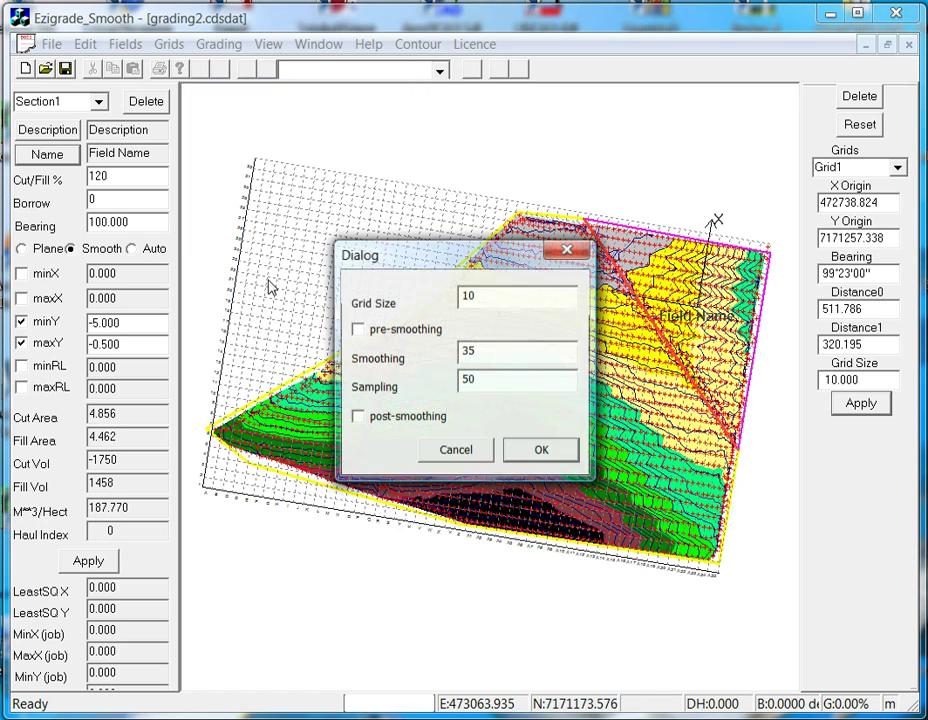
pyautogui.click(358, 417)
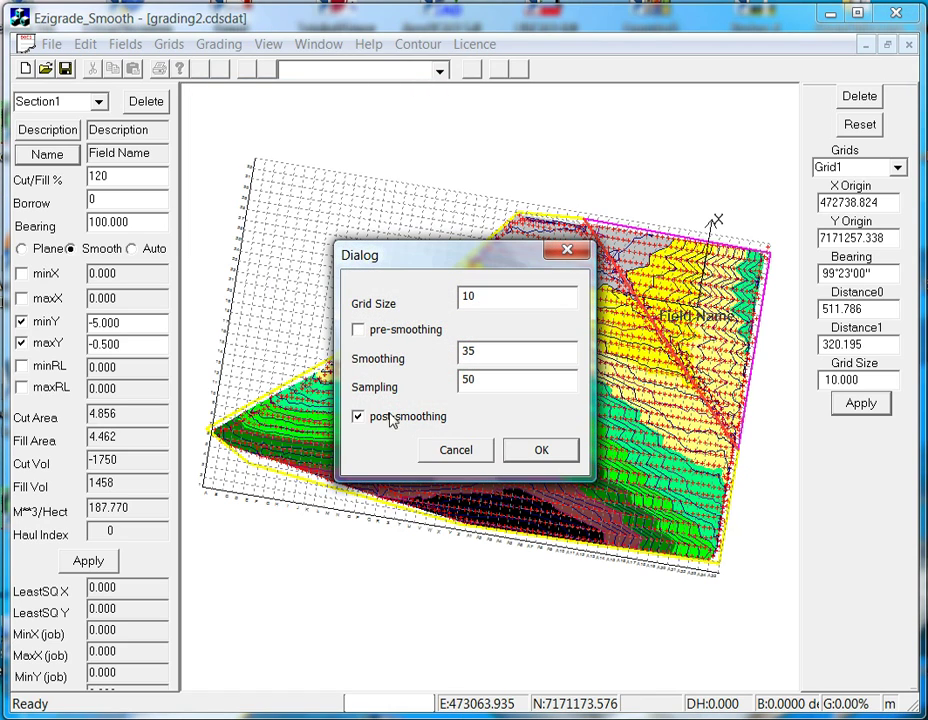
pyautogui.click(533, 453)
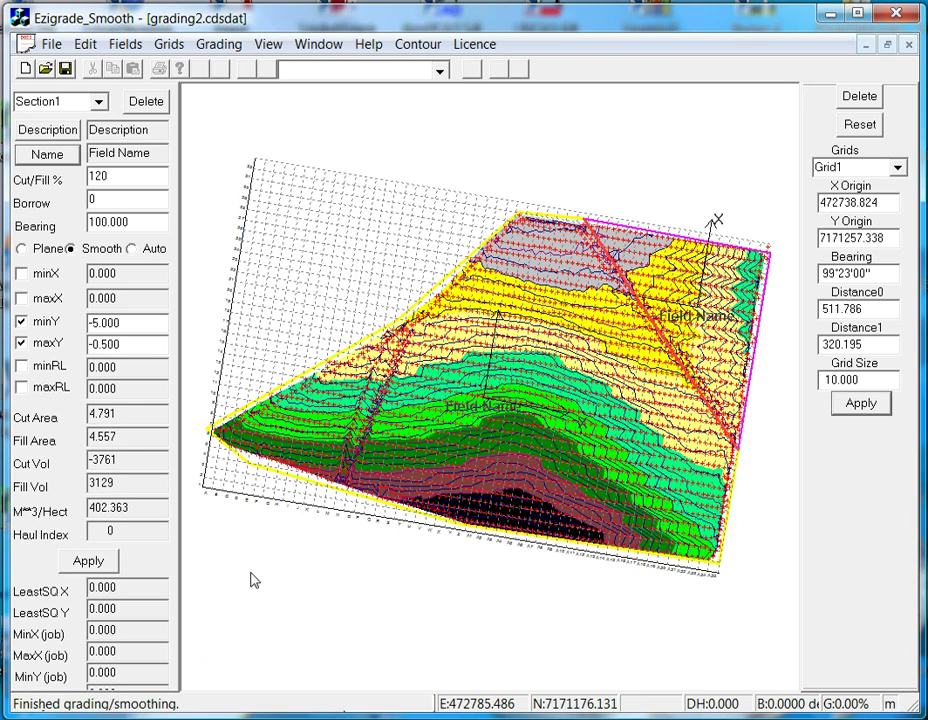
# Step: Make the regraded design surface, Surface2, the current surface in the surface parameters
pyautogui.click(432, 48)
pyautogui.click(445, 68)
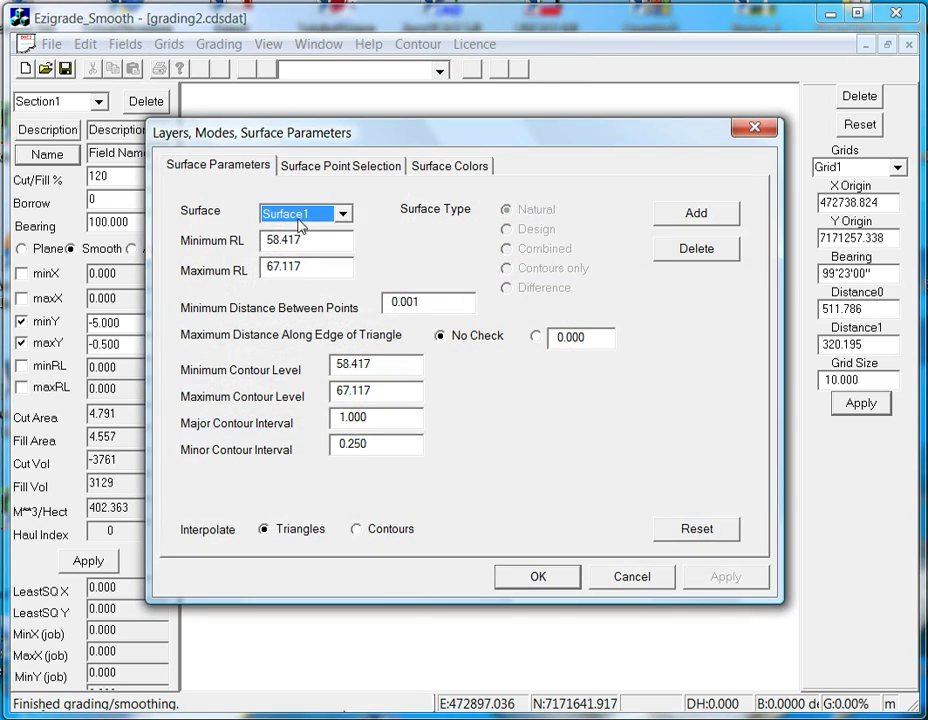
pyautogui.click(343, 214)
pyautogui.click(306, 247)
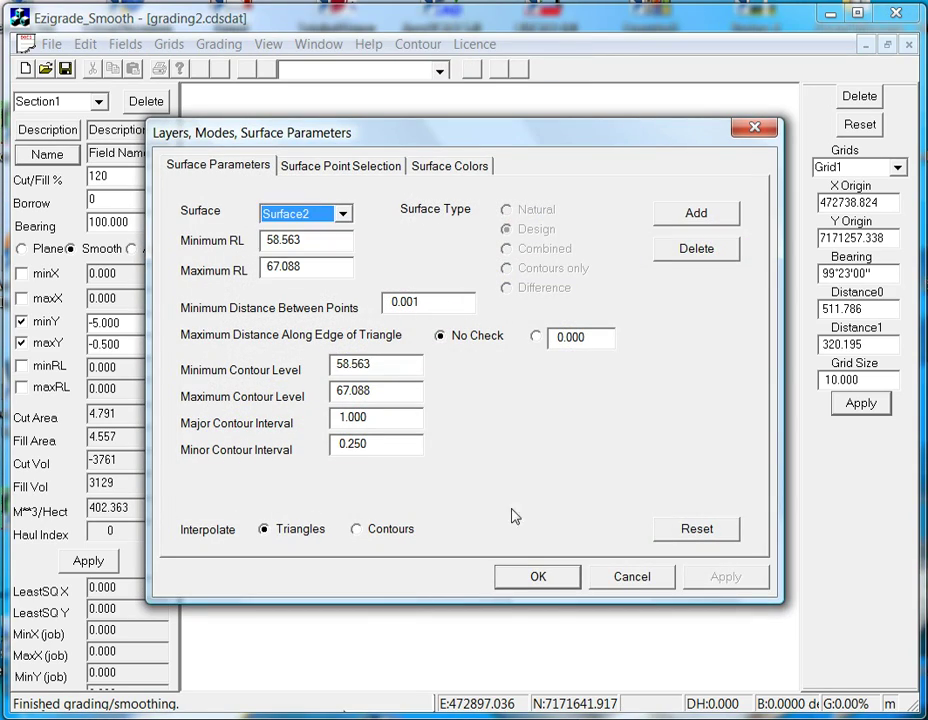
pyautogui.click(533, 578)
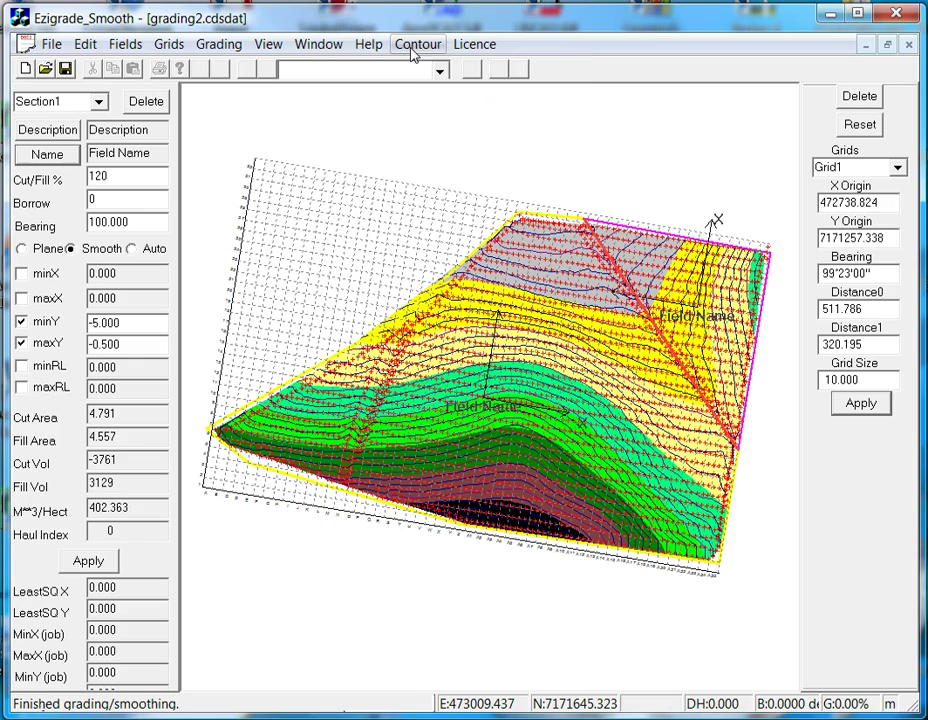
# Step: Recalculate the contours of the post-smoothed Surface2 design model
pyautogui.click(418, 44)
pyautogui.click(468, 153)
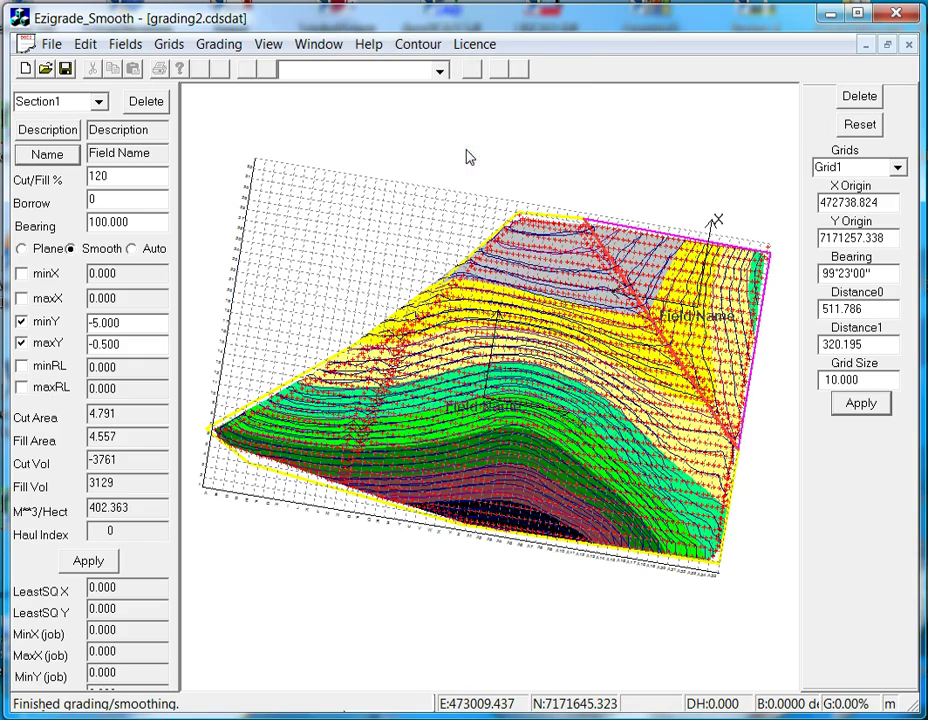
pyautogui.click(460, 419)
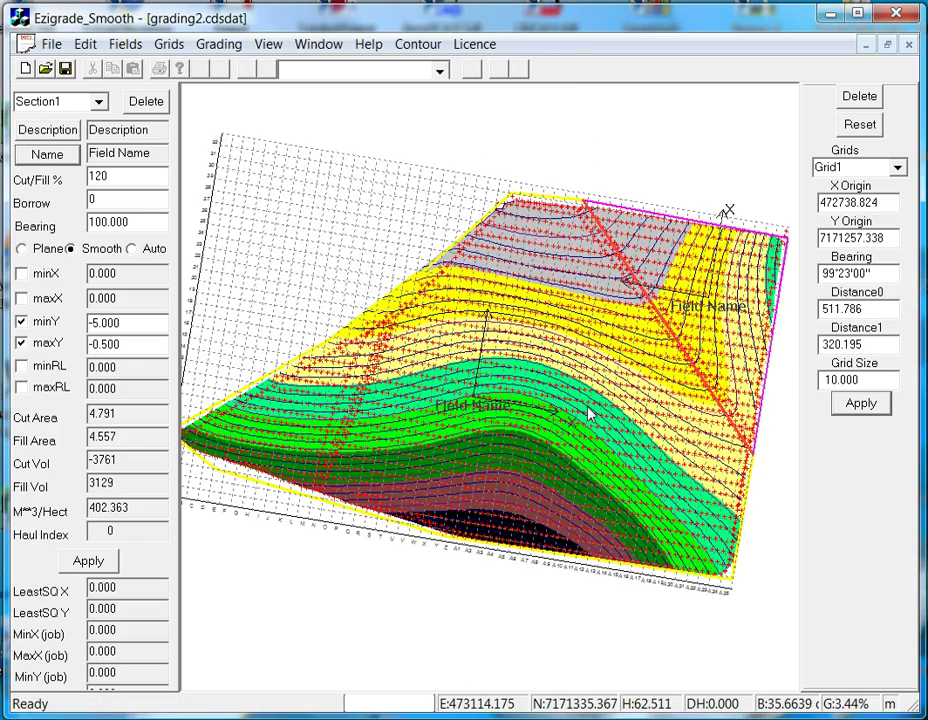